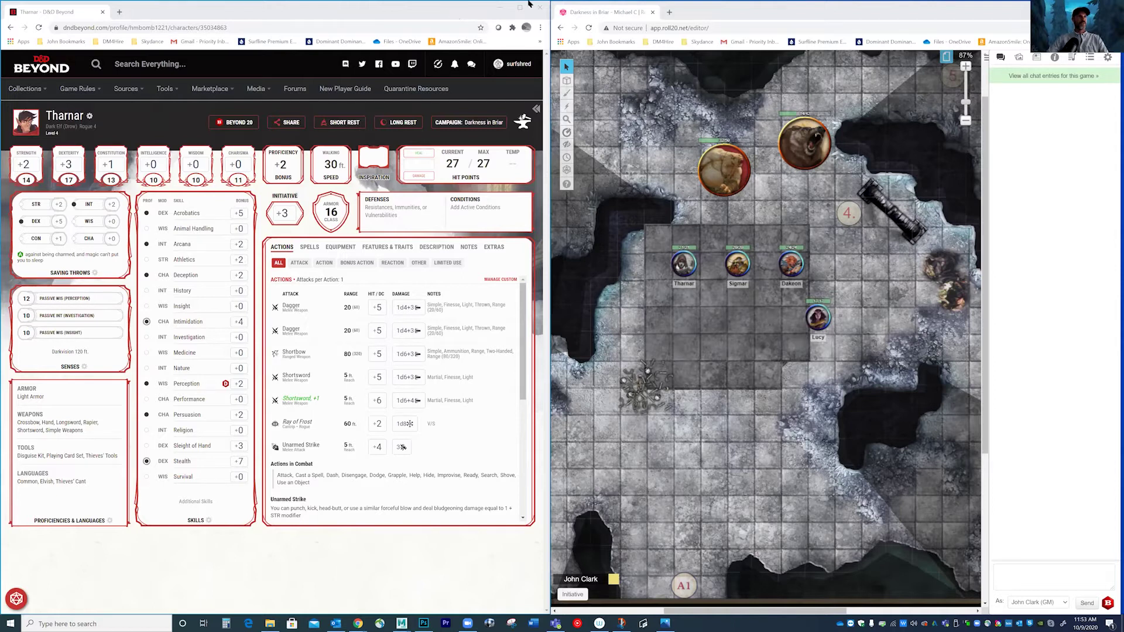
# Step: Drag the Tharnar, Dakeon and Lucy tokens into a tight group around Sigmar on the Roll20 map
pyautogui.click(716, 13)
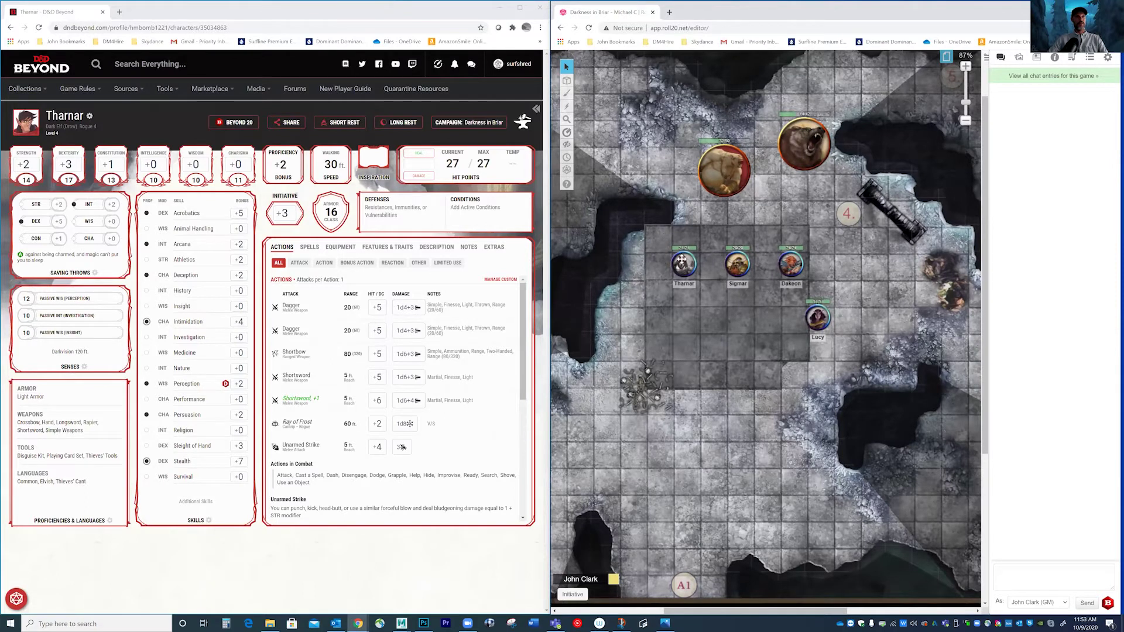
pyautogui.moveTo(684, 265); pyautogui.dragTo(710, 265)
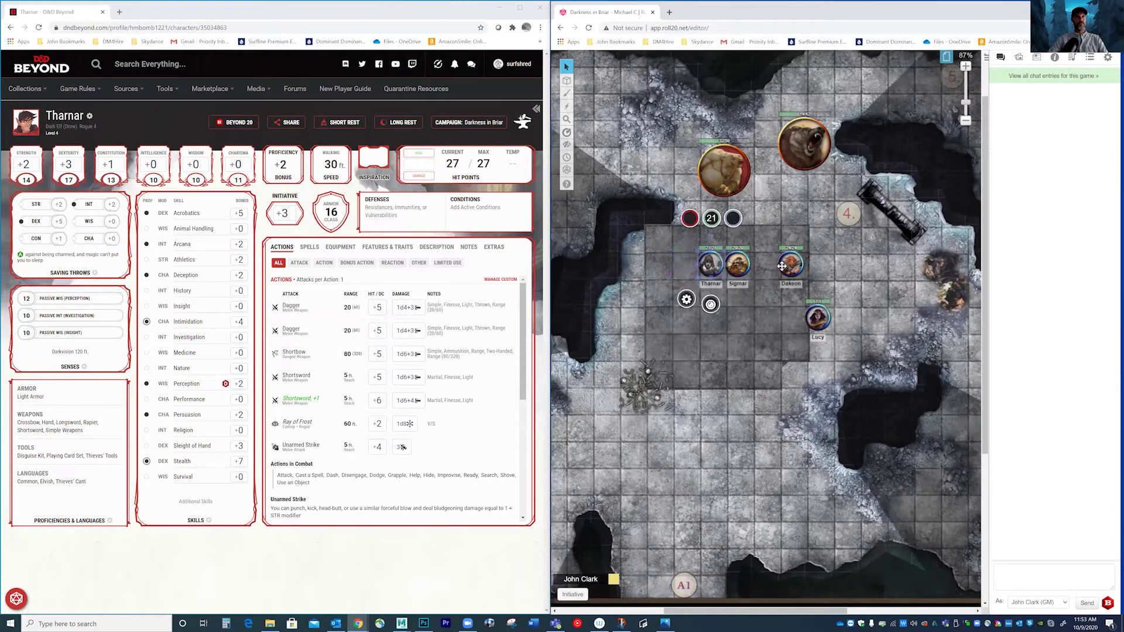
pyautogui.moveTo(787, 267); pyautogui.dragTo(762, 266)
pyautogui.moveTo(801, 310); pyautogui.dragTo(695, 284)
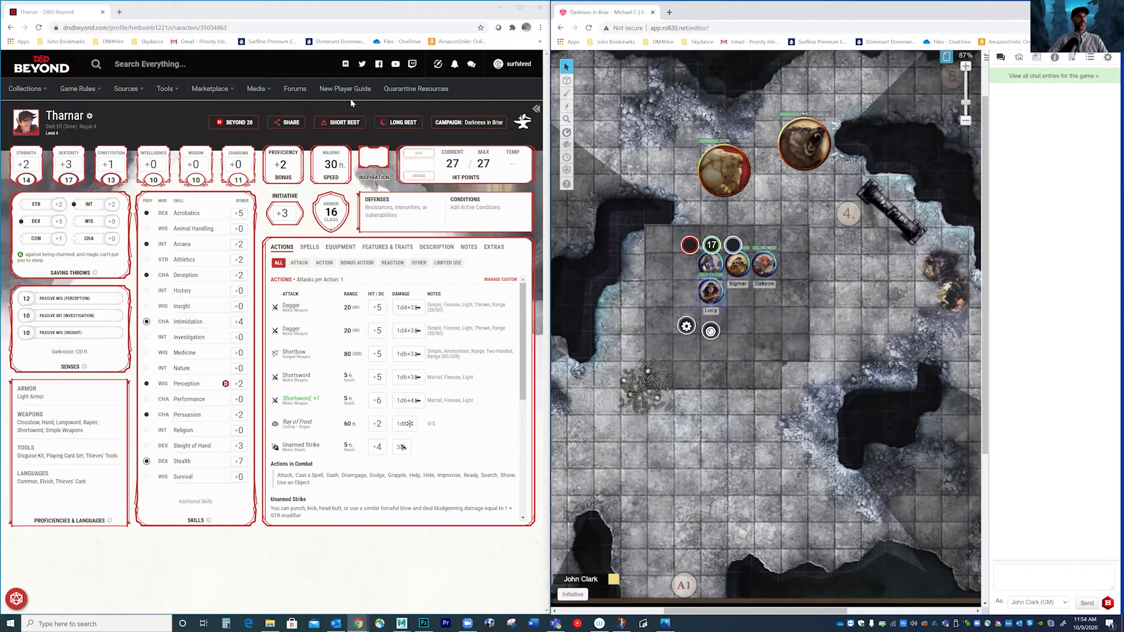
pyautogui.click(331, 12)
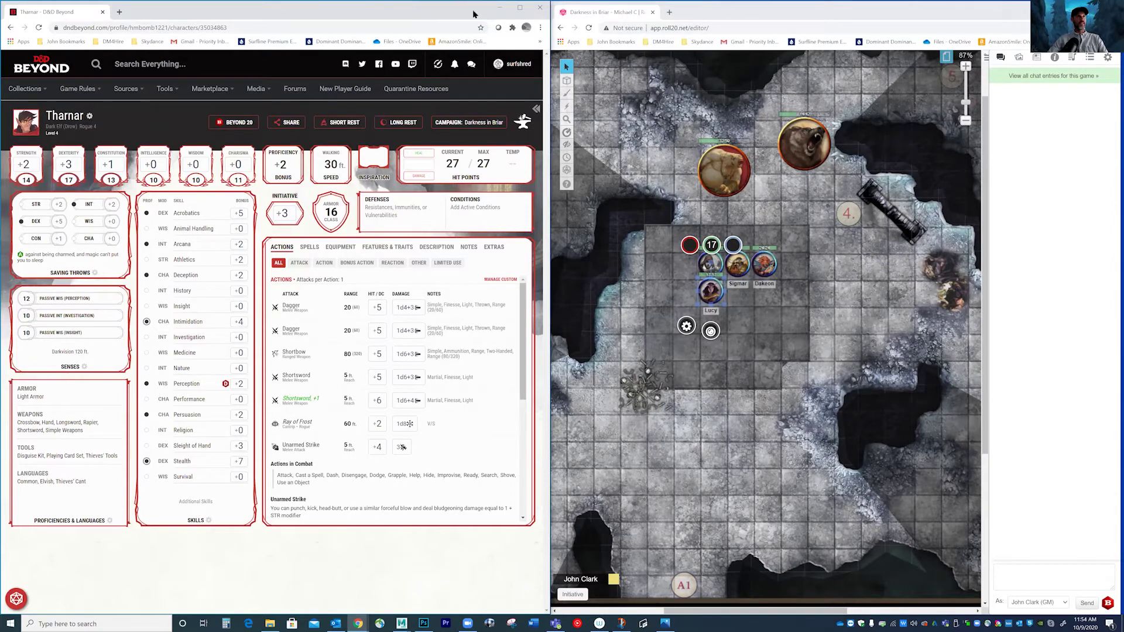
# Step: Search Google for 'beyond20 chrome extension' in a new tab and open the Beyond 20 store page
pyautogui.click(512, 28)
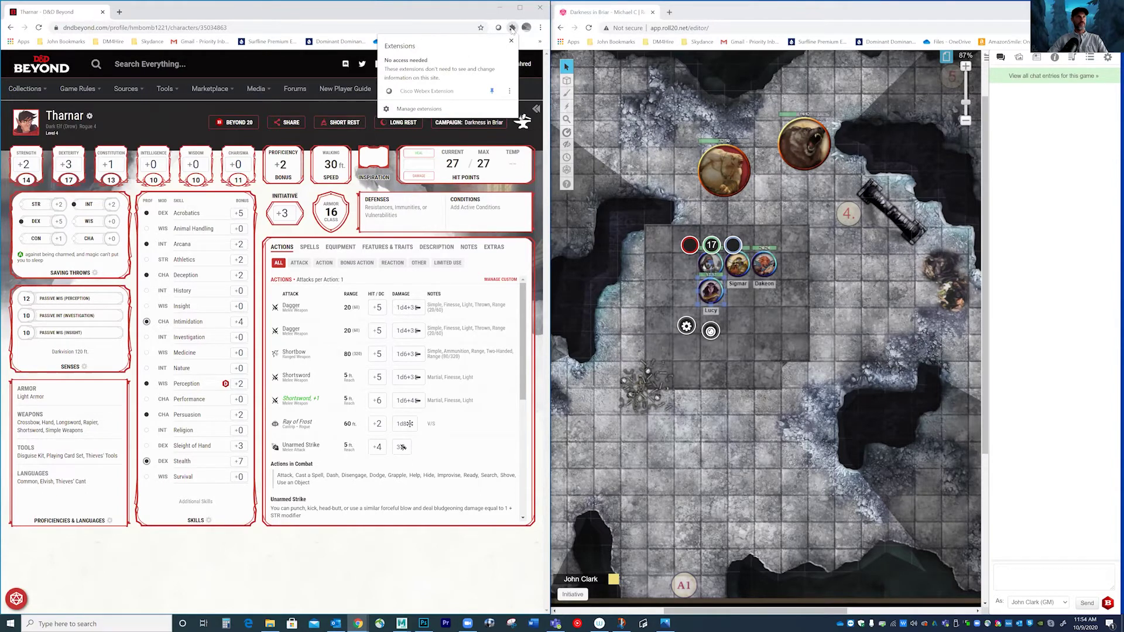
pyautogui.click(467, 18)
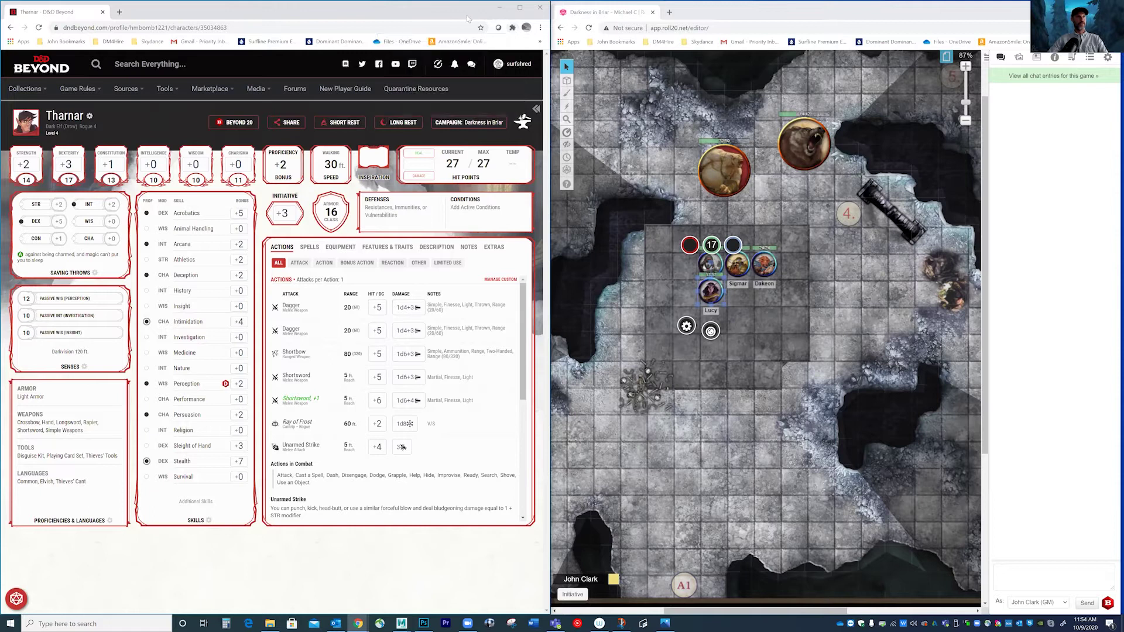
pyautogui.click(671, 12)
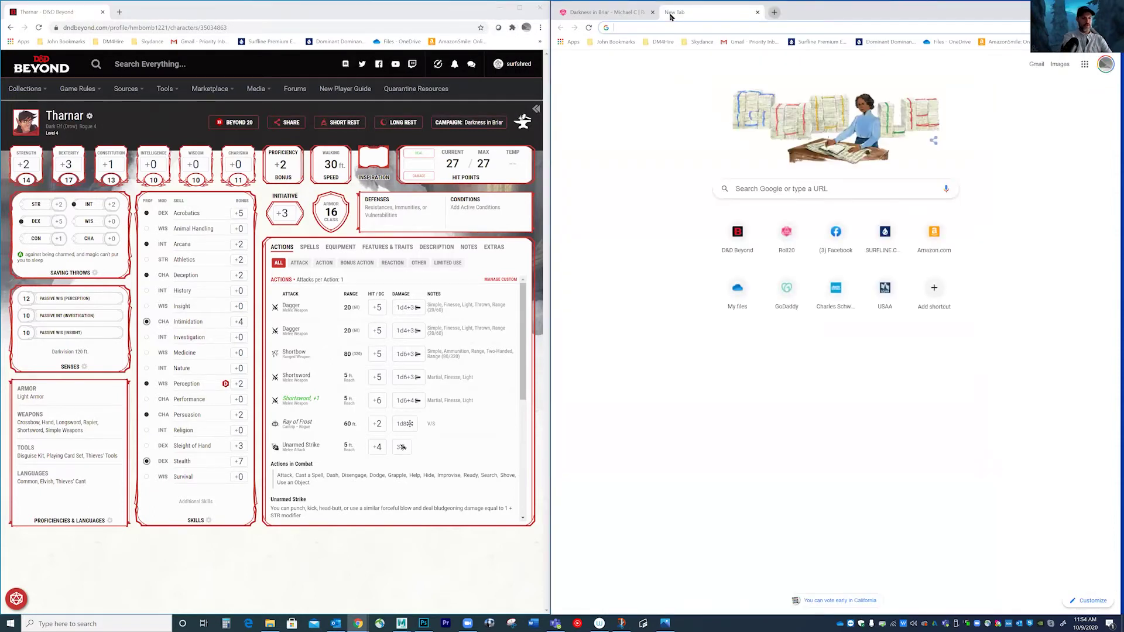
pyautogui.write('beyond20 chrome extension')
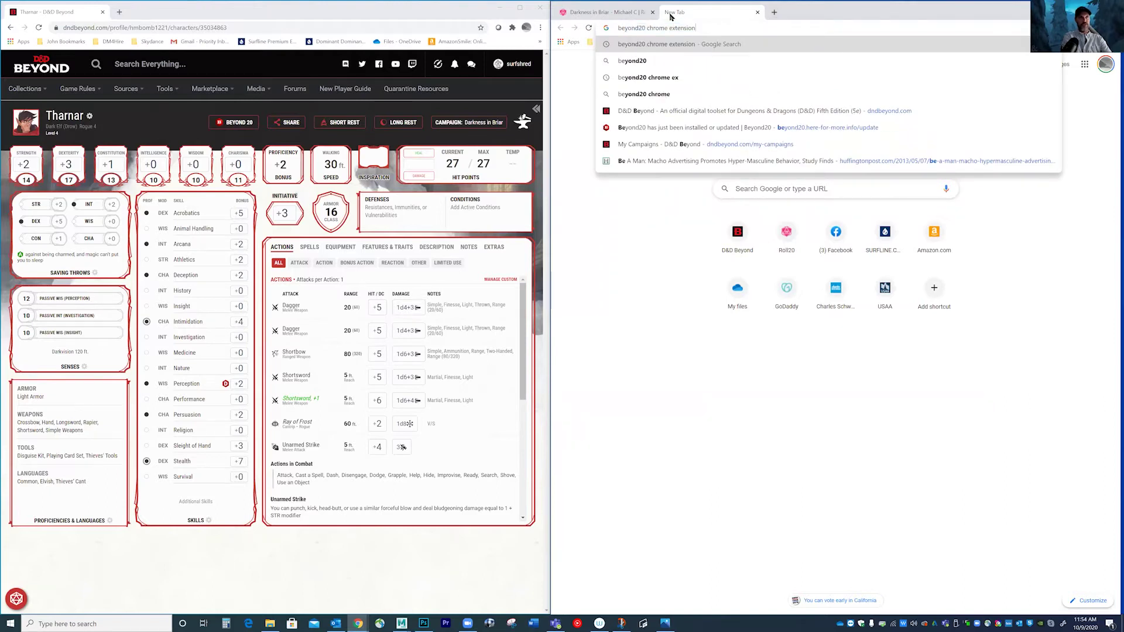
pyautogui.press('Return')
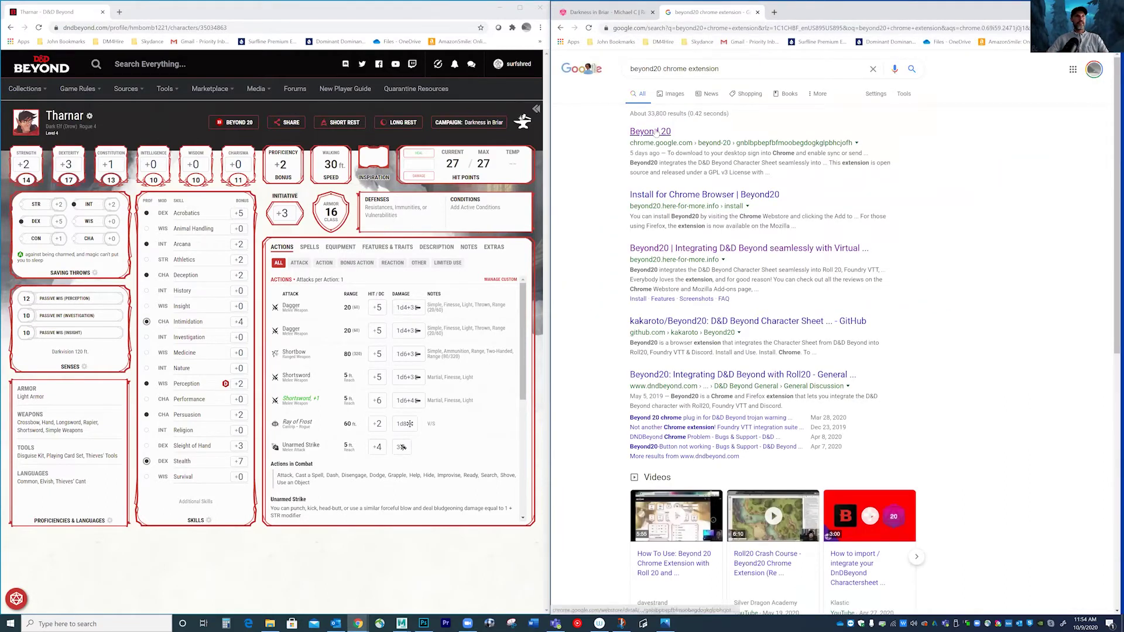
pyautogui.click(669, 140)
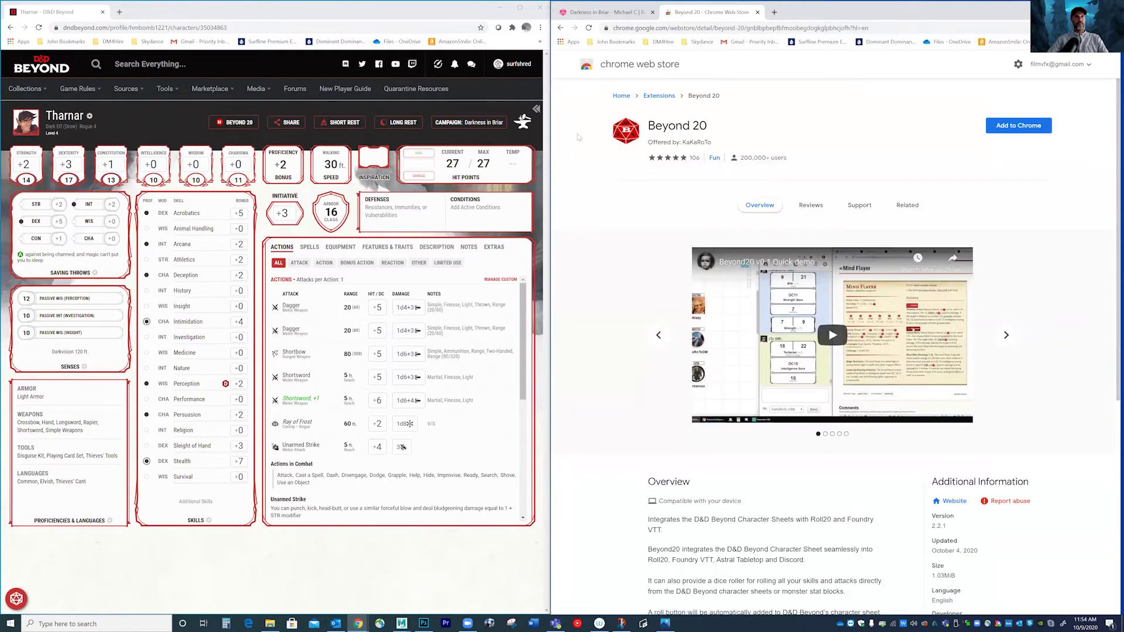
# Step: Add the Beyond 20 extension to Chrome, then close its welcome and Web Store tabs
pyautogui.click(1018, 126)
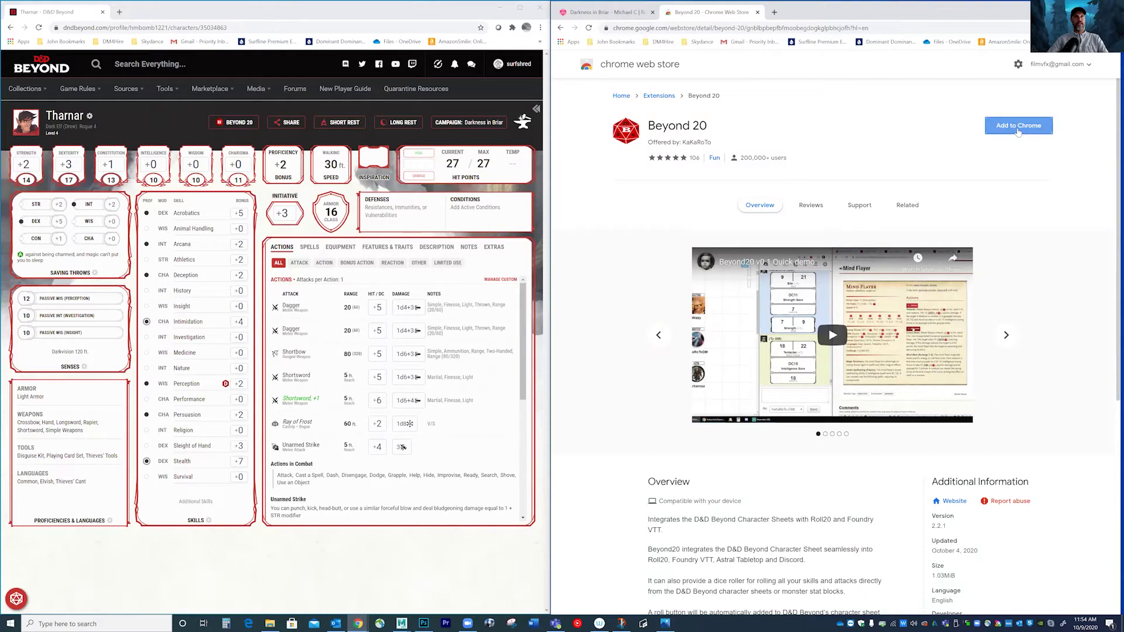
pyautogui.click(851, 126)
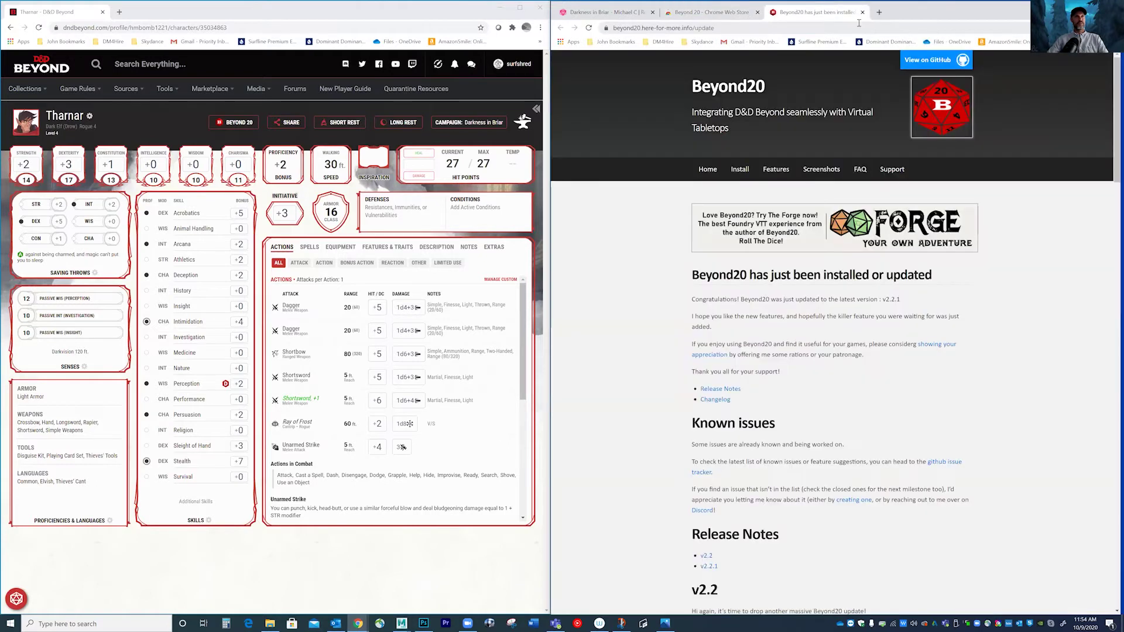
pyautogui.click(862, 12)
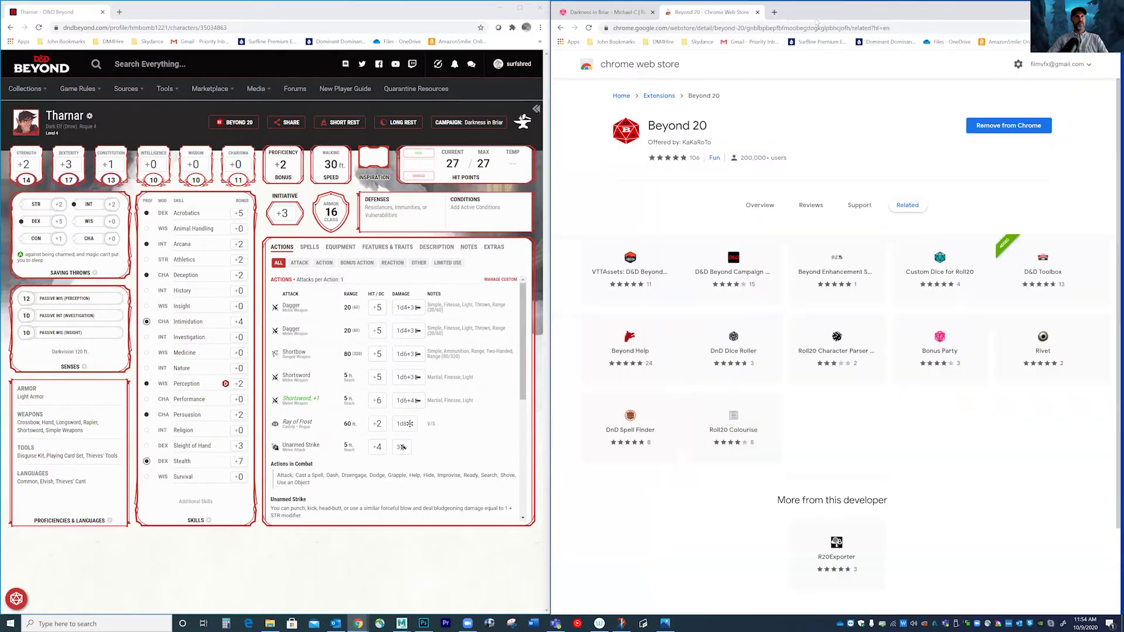
pyautogui.click(757, 13)
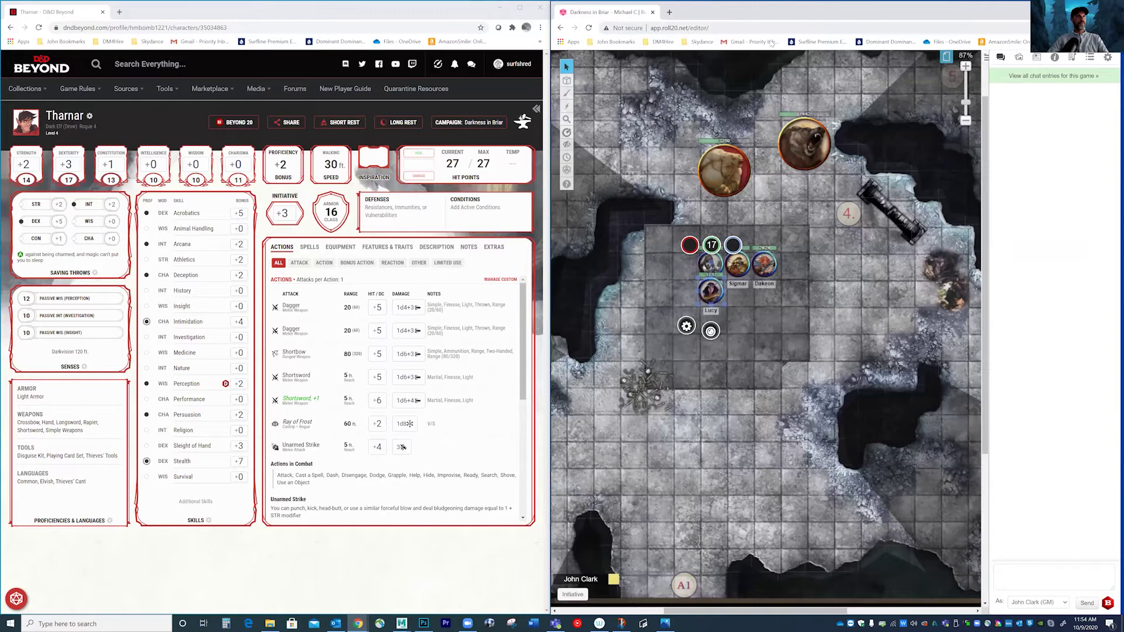
# Step: Pin Beyond 20 from the Extensions menu in the D&D Beyond window and open its settings
pyautogui.click(435, 16)
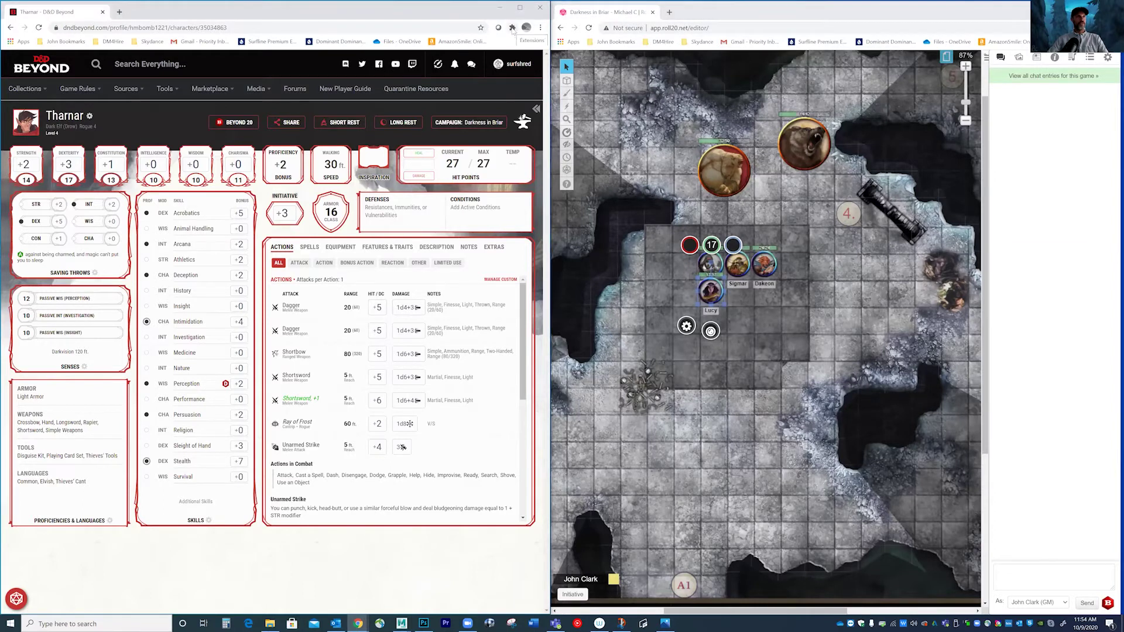
pyautogui.click(513, 29)
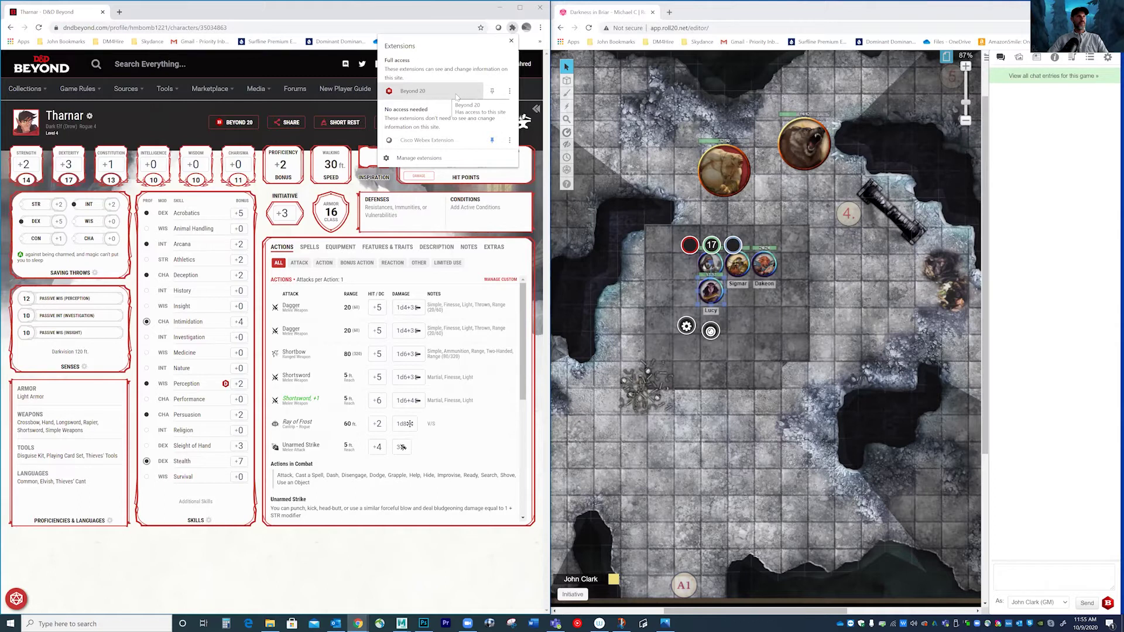
pyautogui.click(512, 28)
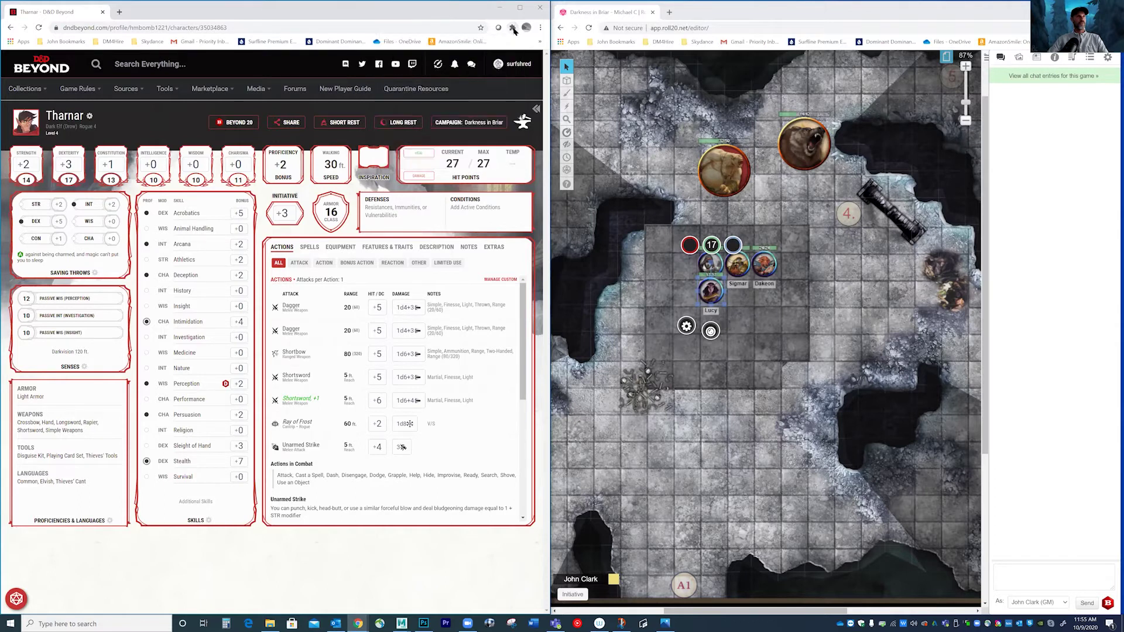
pyautogui.click(512, 28)
pyautogui.click(438, 93)
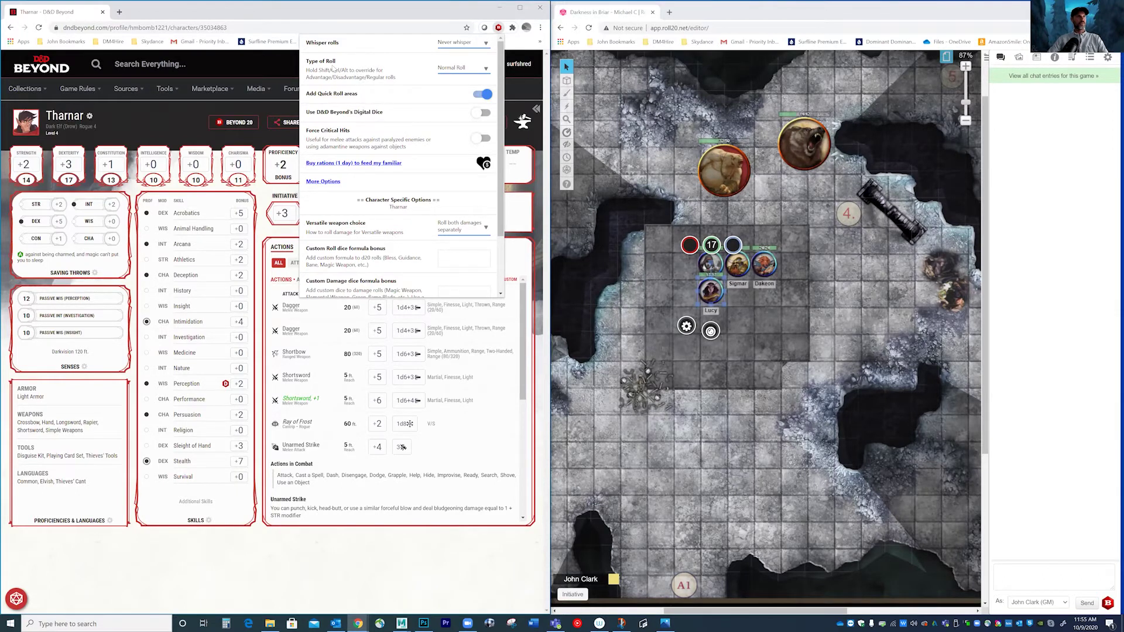
# Step: Set Beyond 20's Type of Roll to Always roll twice and close the settings panel
pyautogui.click(460, 69)
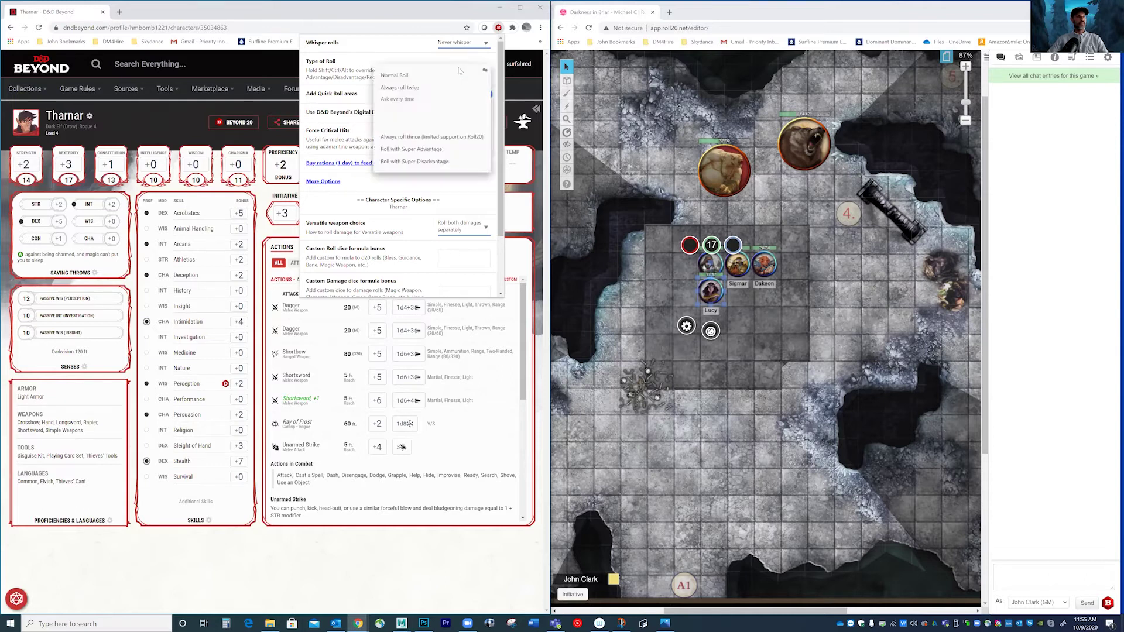
pyautogui.click(400, 88)
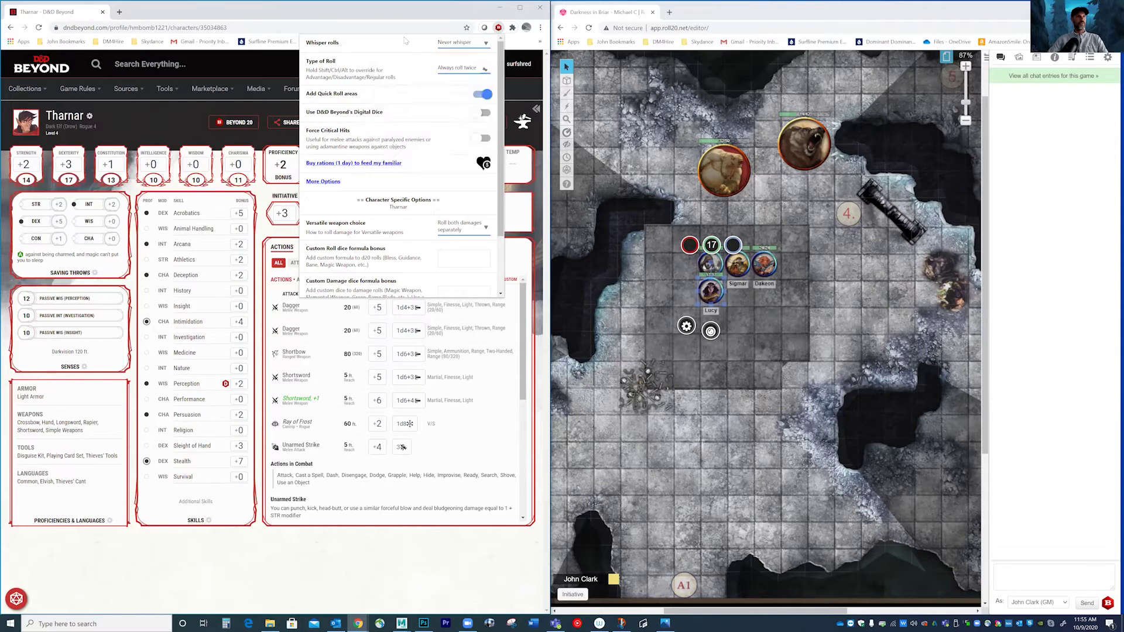
pyautogui.click(408, 15)
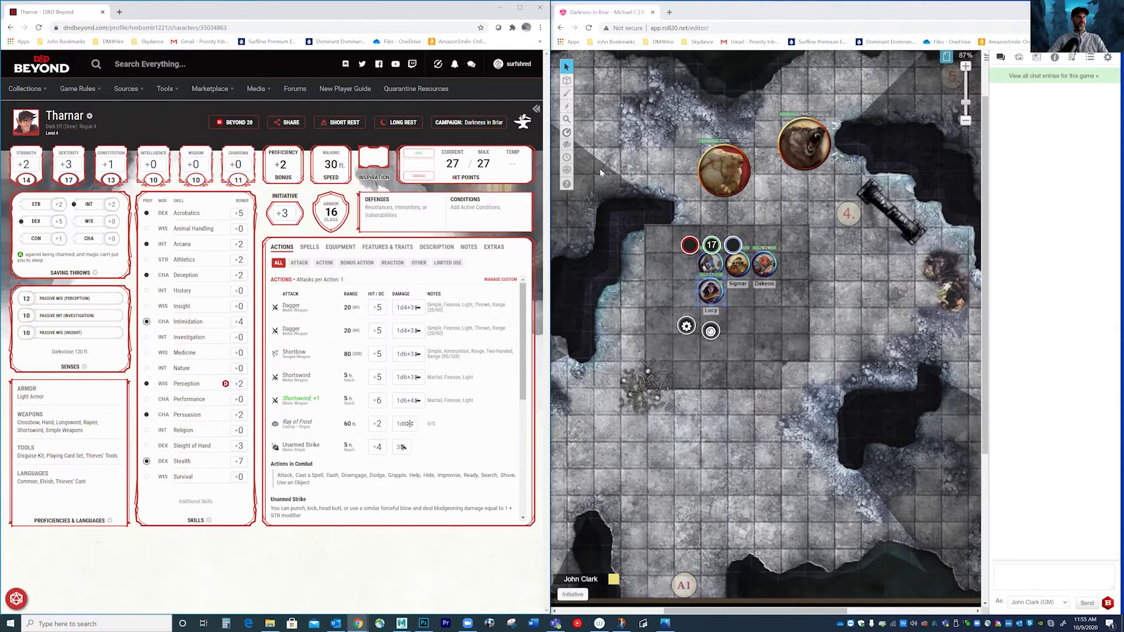
# Step: Move Tharnar's token one square left on the Roll20 map and leave it selected
pyautogui.click(686, 265)
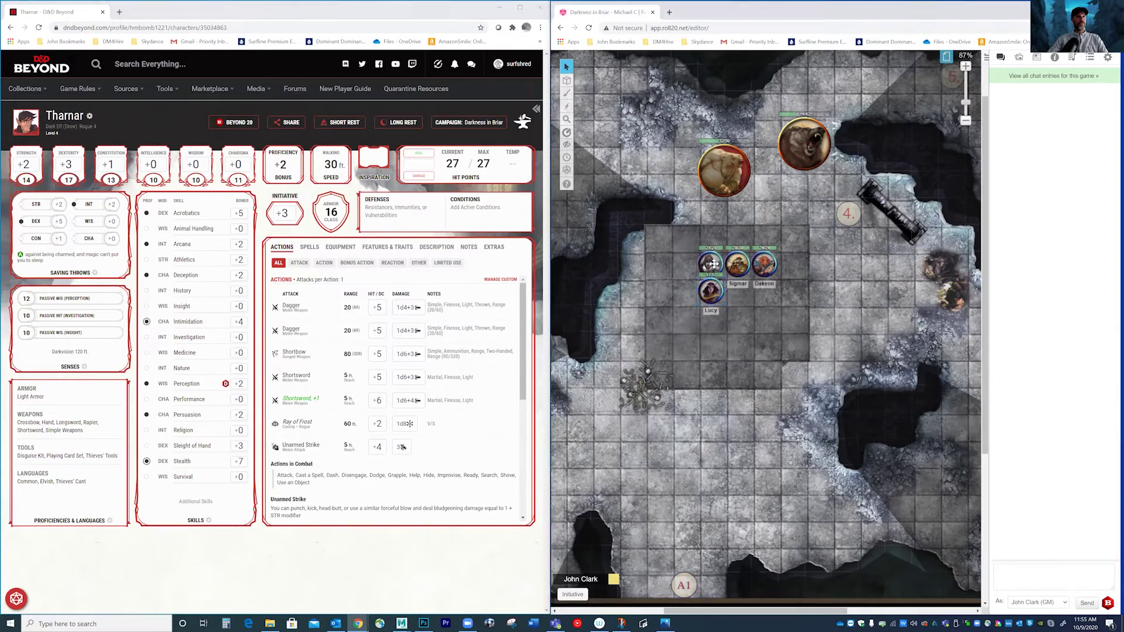
pyautogui.moveTo(710, 265); pyautogui.dragTo(683, 264)
pyautogui.click(714, 240)
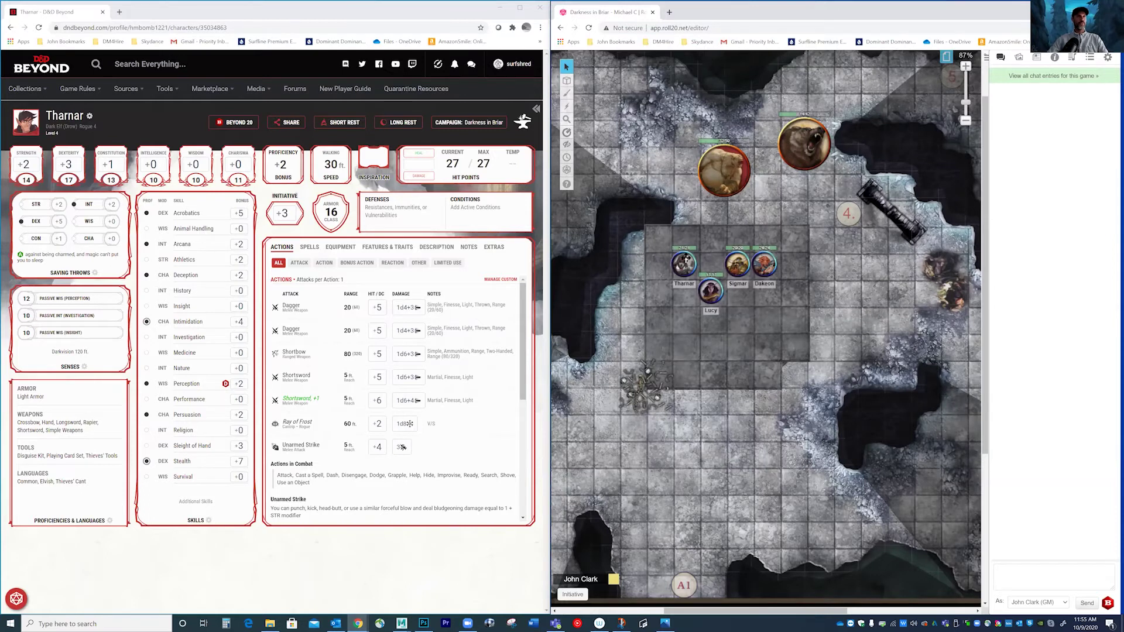
pyautogui.click(685, 262)
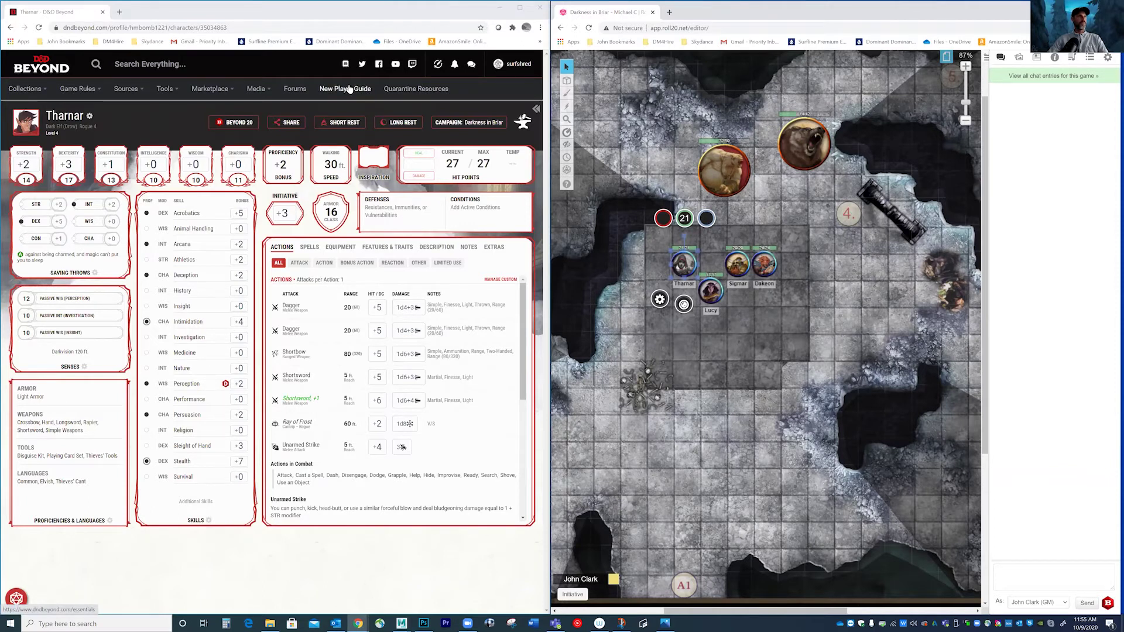
pyautogui.moveTo(283, 213)
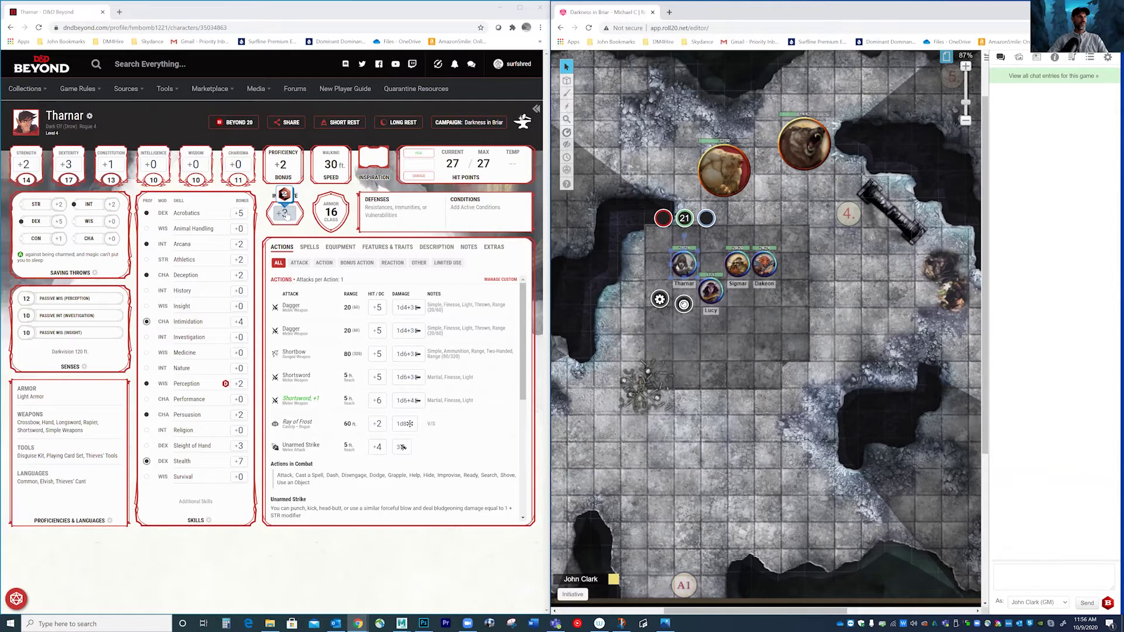
# Step: Roll Tharnar's +3 initiative from the sheet into Roll20 and dismiss the Beyond20 notice
pyautogui.click(287, 215)
pyautogui.click(287, 215)
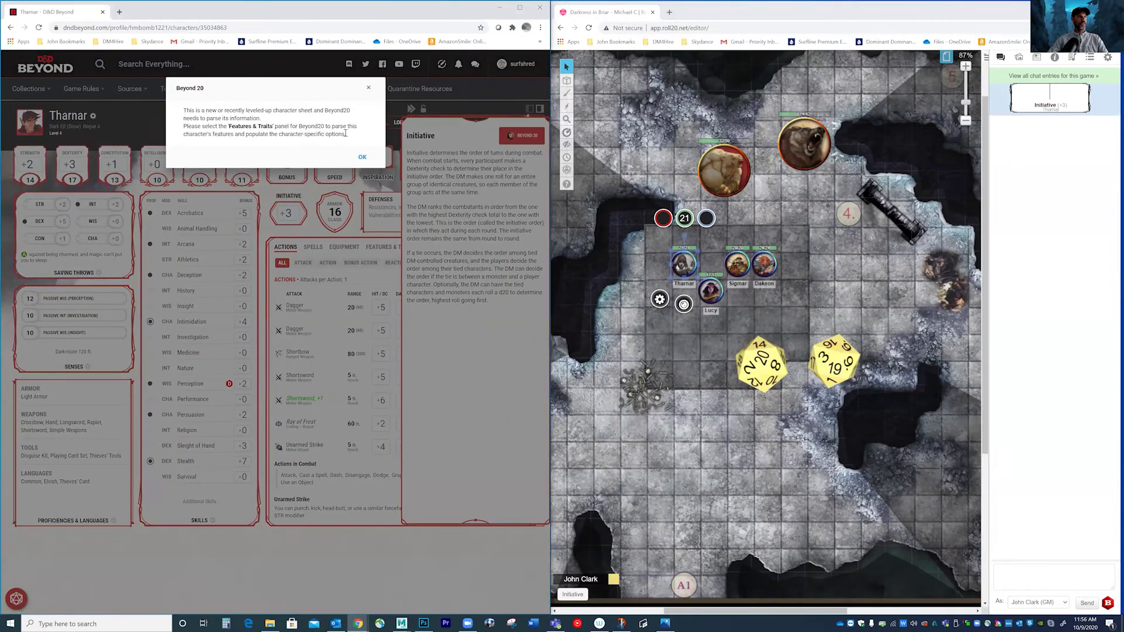
pyautogui.click(363, 158)
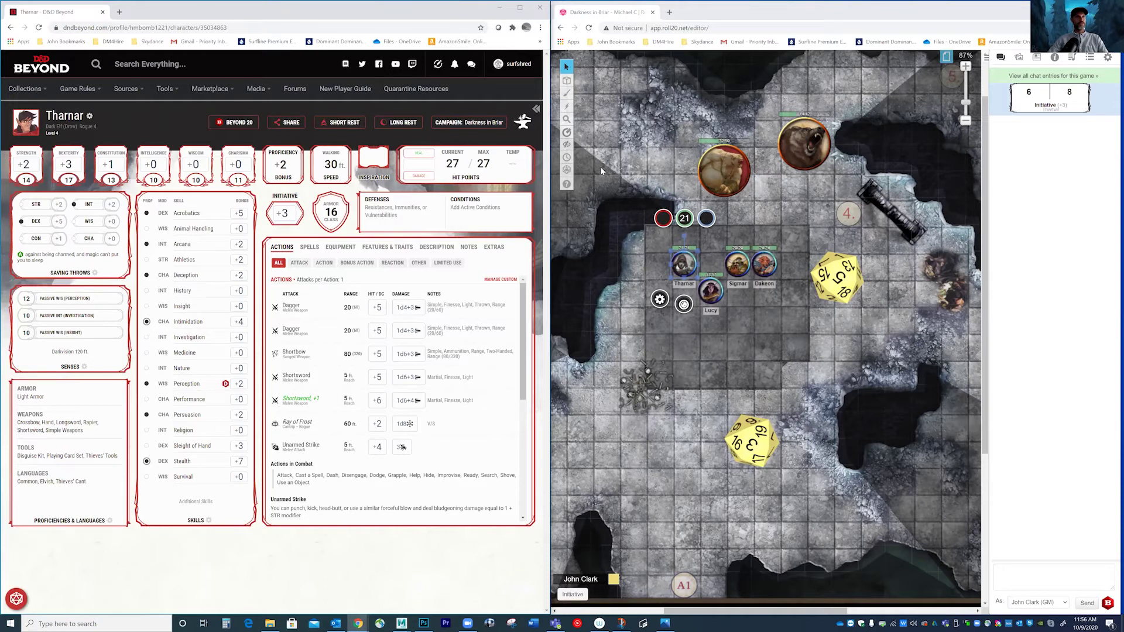
# Step: Open and enlarge the Roll20 turn order, remove Tharnar's entry, and re-roll initiative
pyautogui.click(567, 157)
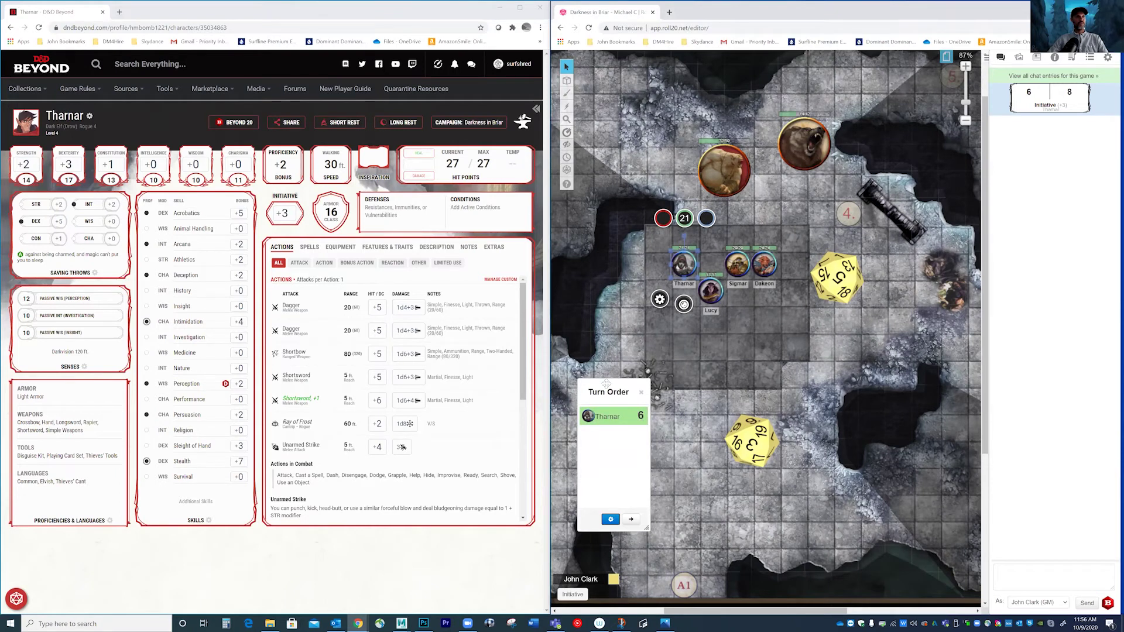
pyautogui.moveTo(606, 386); pyautogui.dragTo(596, 250)
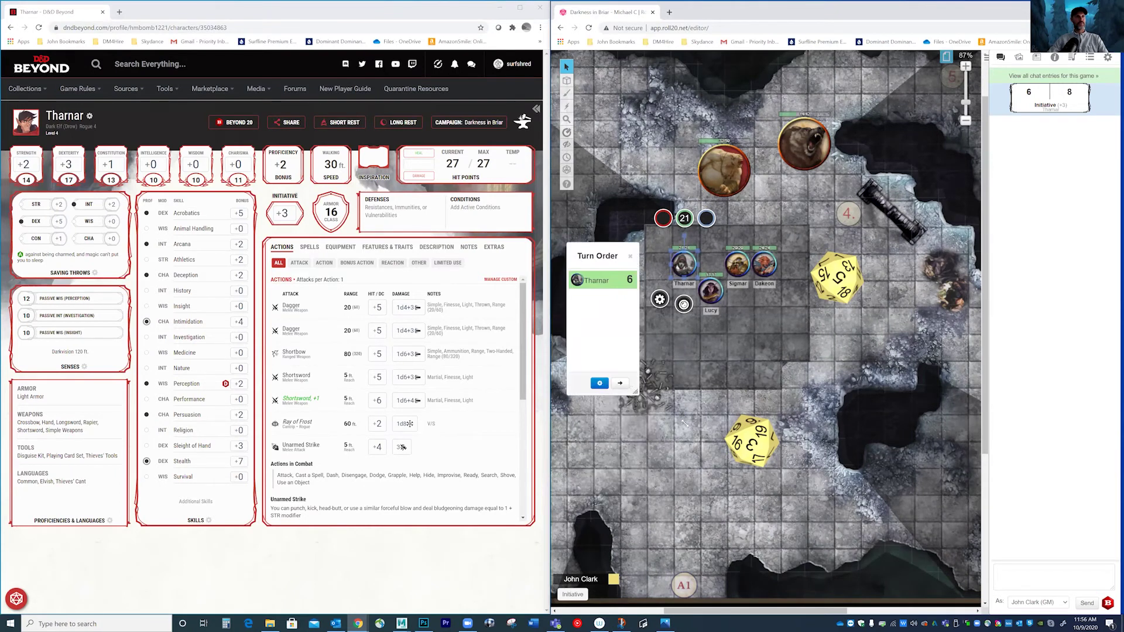
pyautogui.moveTo(685, 423); pyautogui.dragTo(694, 431)
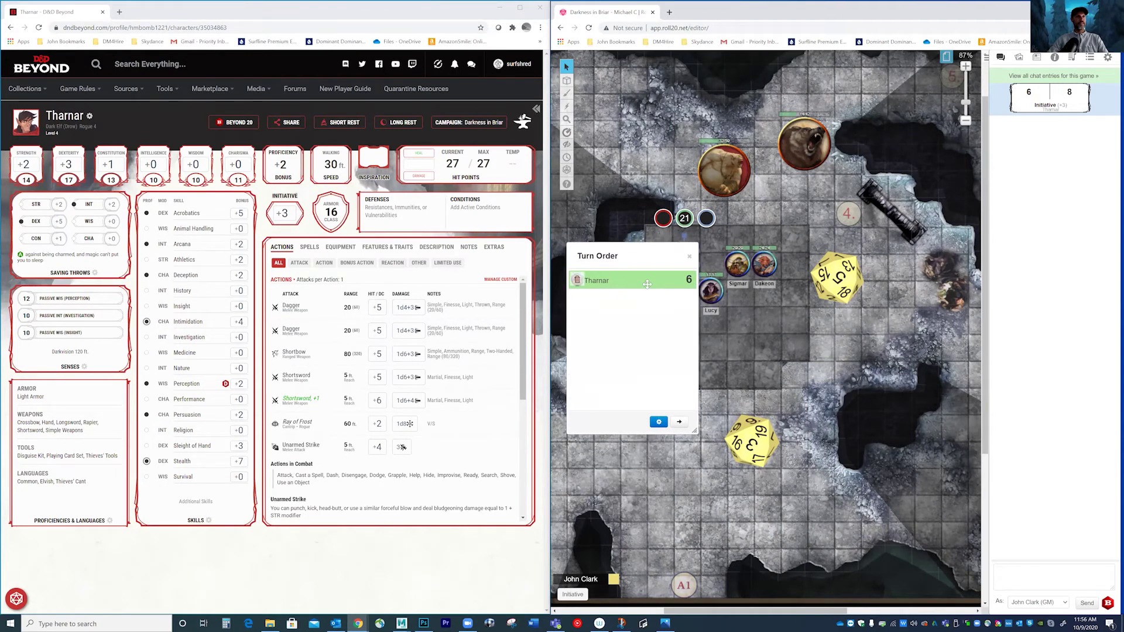
pyautogui.moveTo(577, 282); pyautogui.dragTo(638, 312)
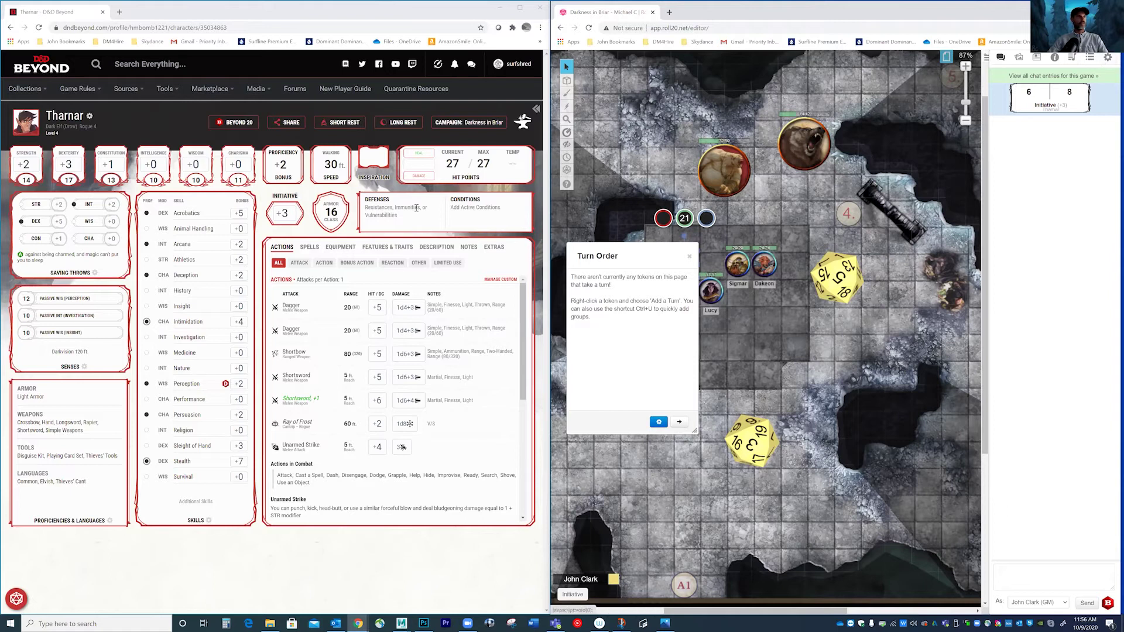
pyautogui.click(283, 214)
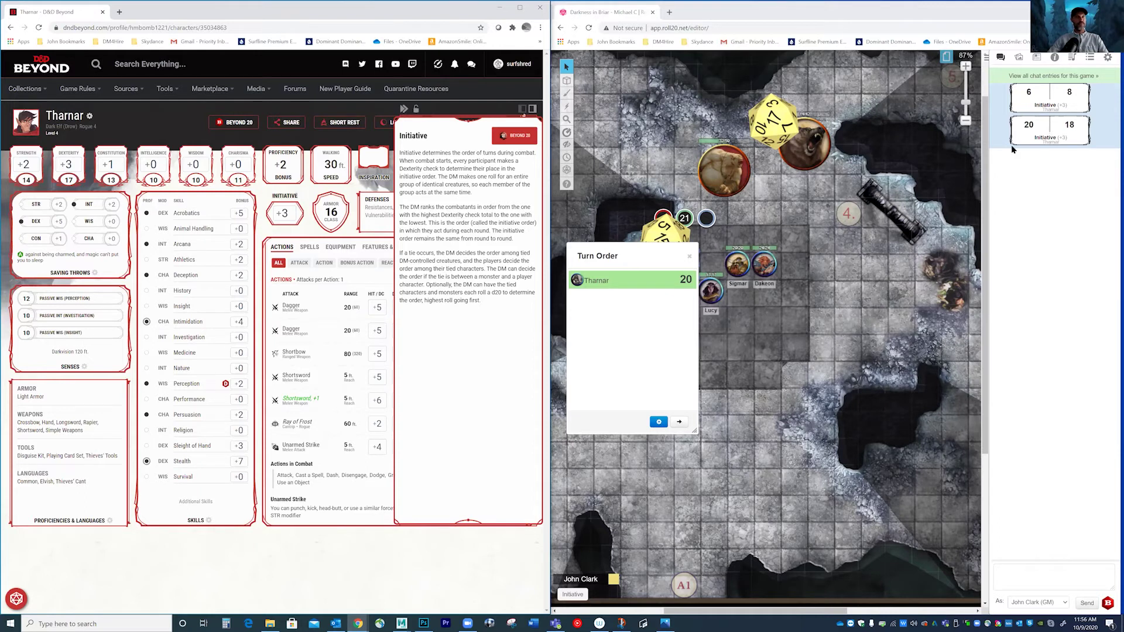
# Step: Close the Roll20 turn order and the sheet's initiative panel, then view the spells list
pyautogui.click(689, 257)
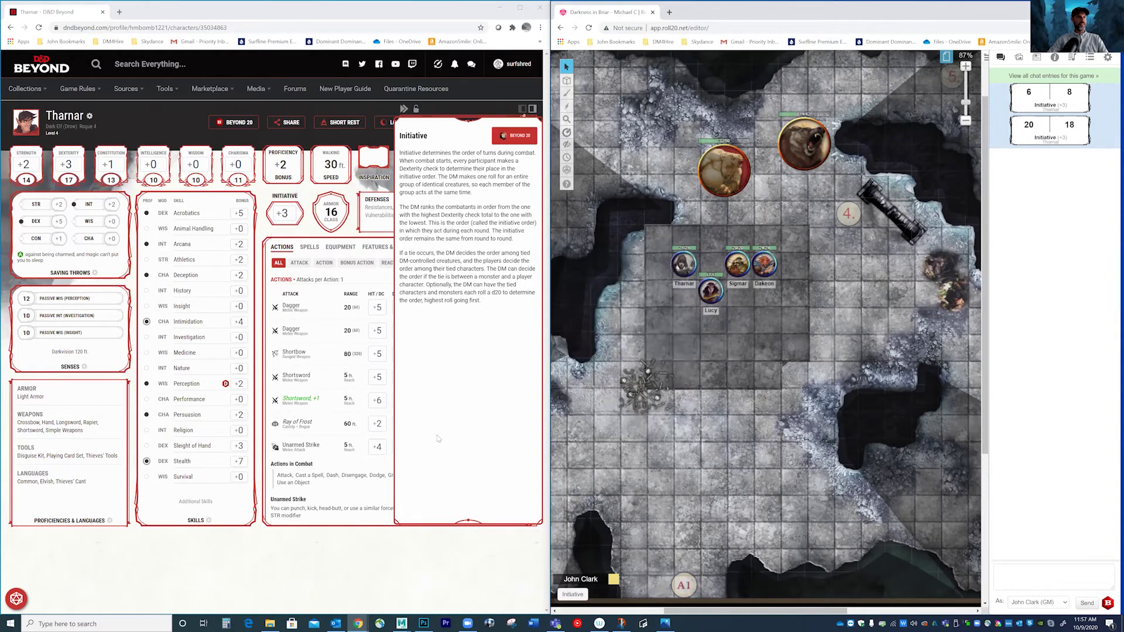
pyautogui.click(418, 570)
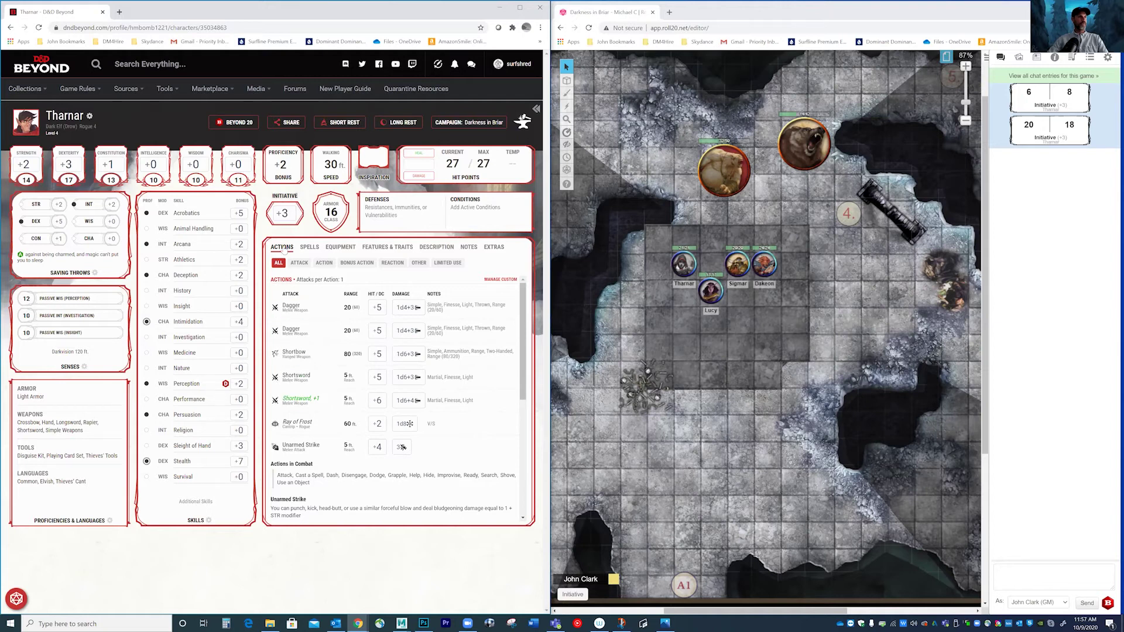
pyautogui.click(308, 248)
# Step: Move Tharnar's token up beside the large creature and roll a Shortsword +1 attack into Roll20
pyautogui.click(284, 249)
pyautogui.moveTo(284, 399)
pyautogui.moveTo(684, 262); pyautogui.dragTo(697, 211)
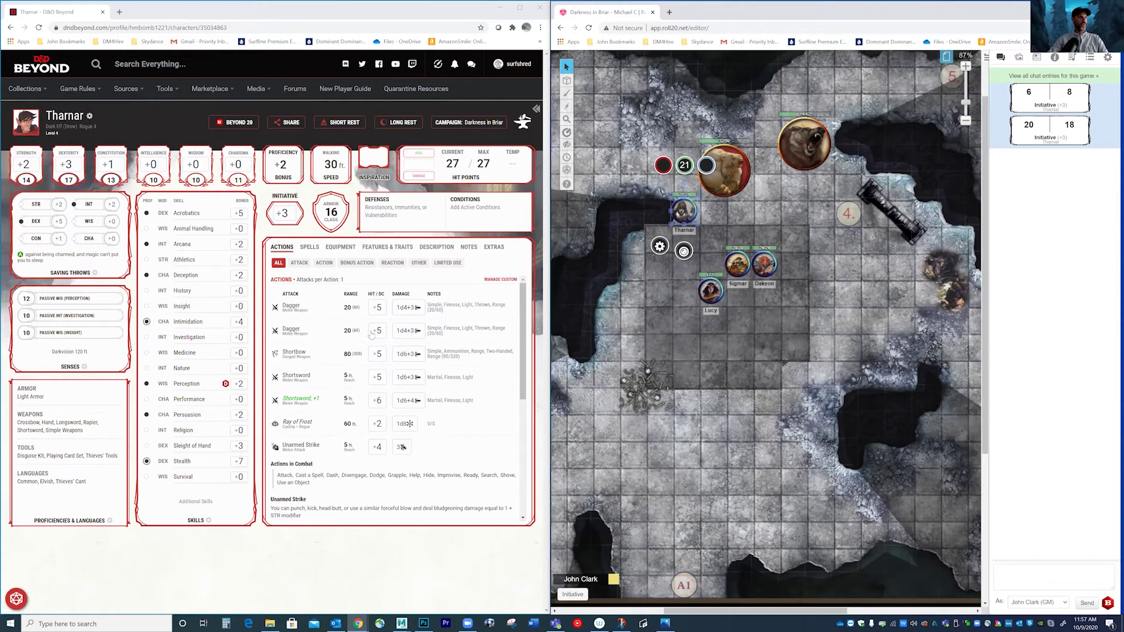
pyautogui.click(277, 403)
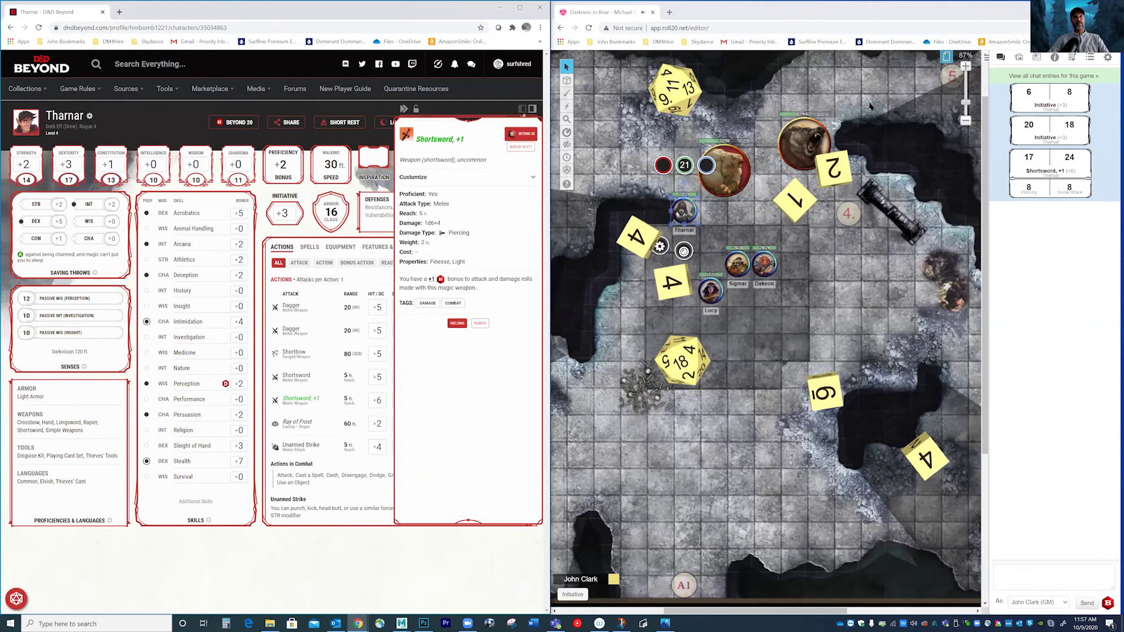
pyautogui.moveTo(1061, 161)
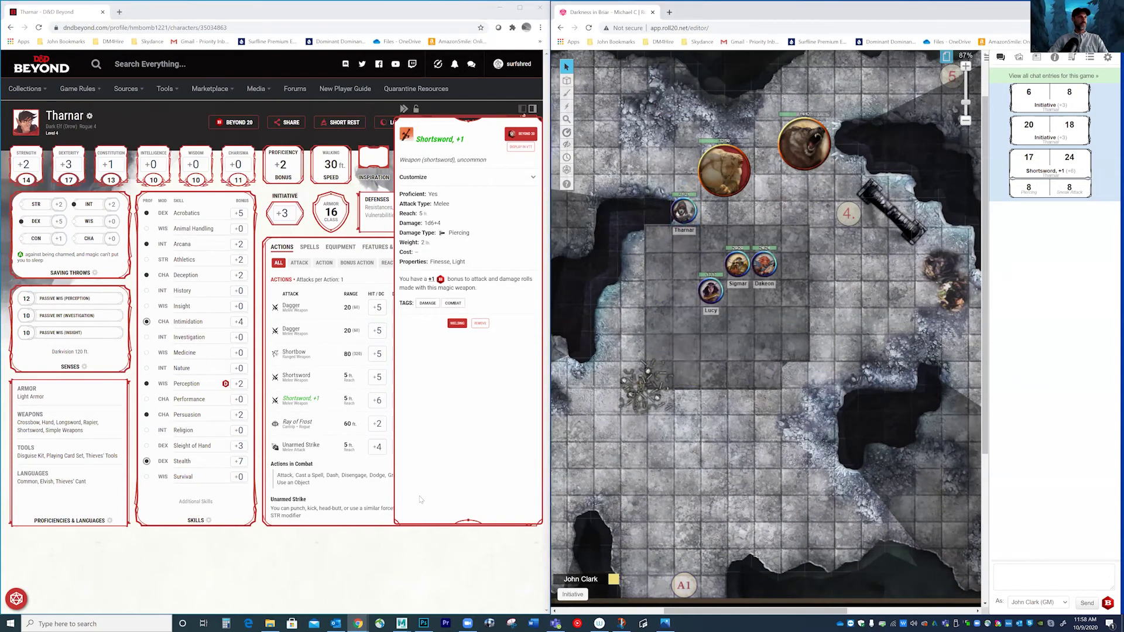
pyautogui.click(628, 283)
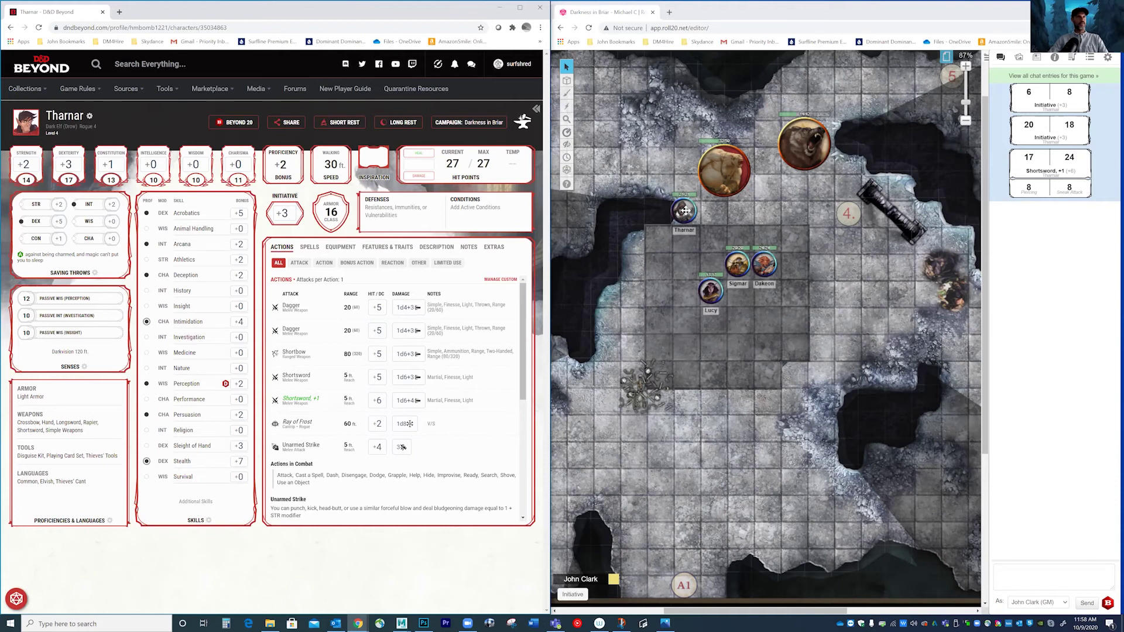
# Step: Move Tharnar's token on the Roll20 map back down beside Lucy, near Sigmar and Dakeon
pyautogui.moveTo(685, 211); pyautogui.dragTo(684, 213)
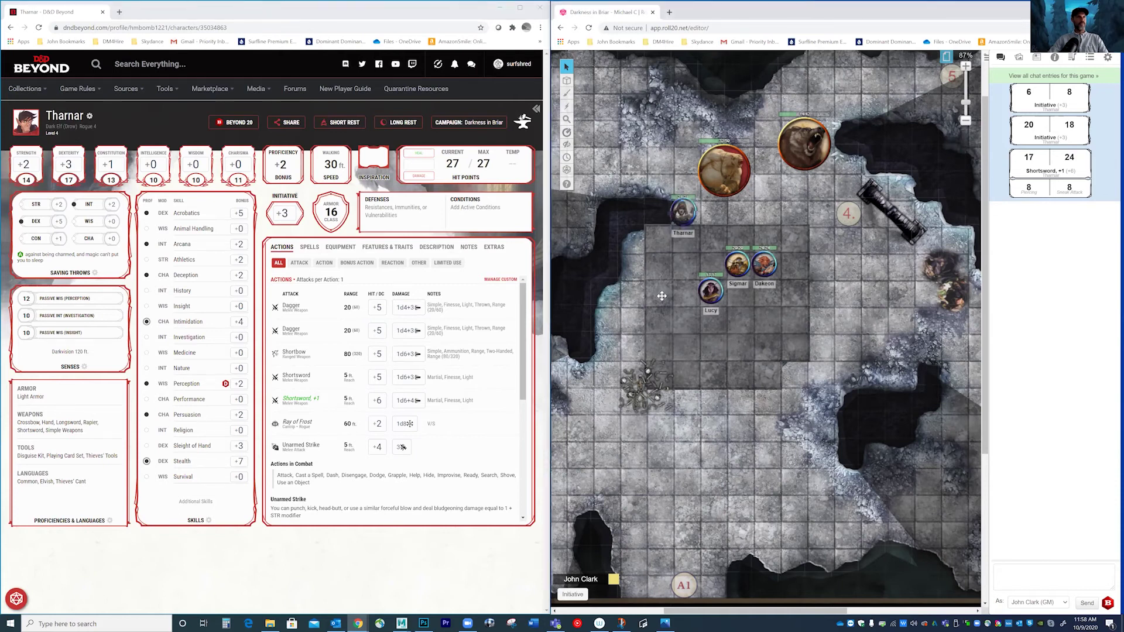
pyautogui.moveTo(661, 296); pyautogui.dragTo(658, 292)
pyautogui.click(705, 347)
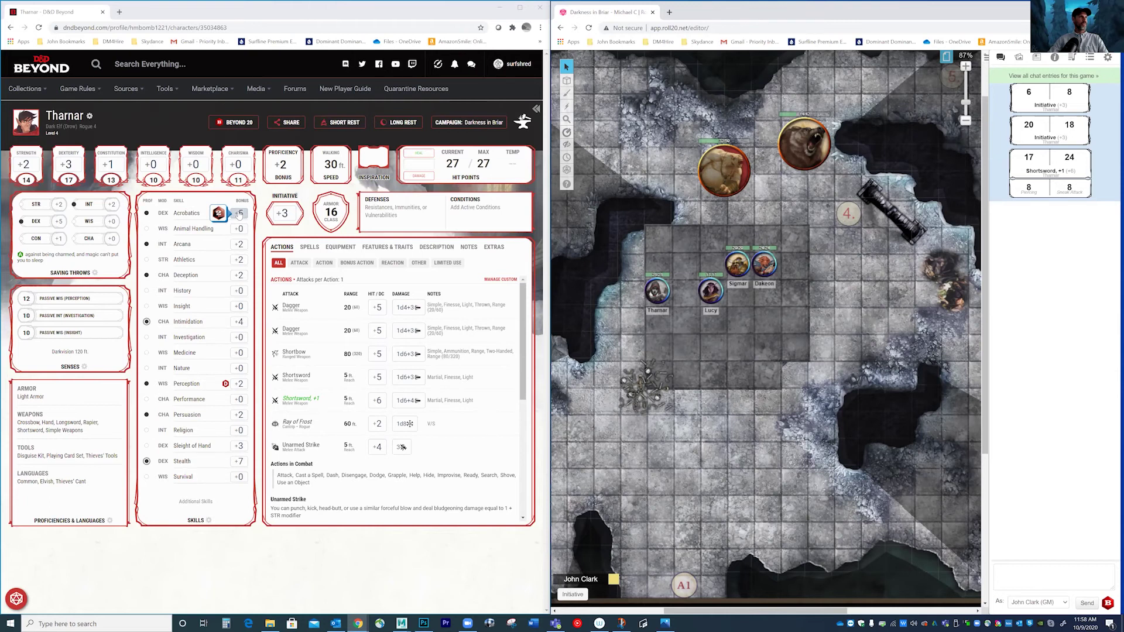
# Step: Roll Tharnar's +5 Acrobatics check into Roll20 chat for a result of 25, then close the skill panel
pyautogui.click(246, 220)
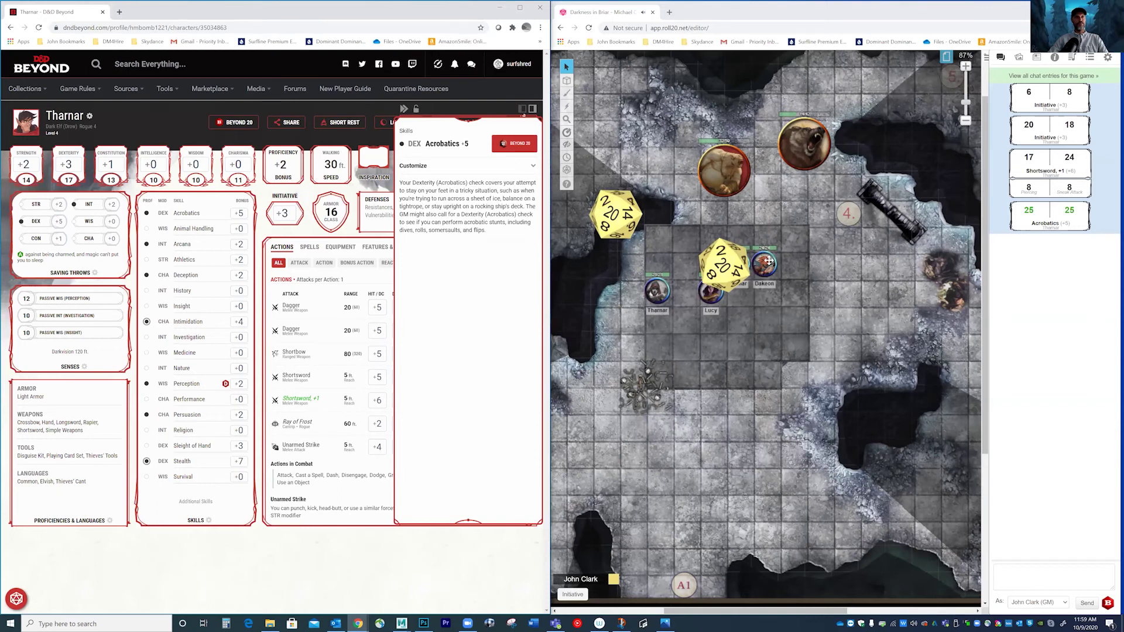
pyautogui.click(820, 261)
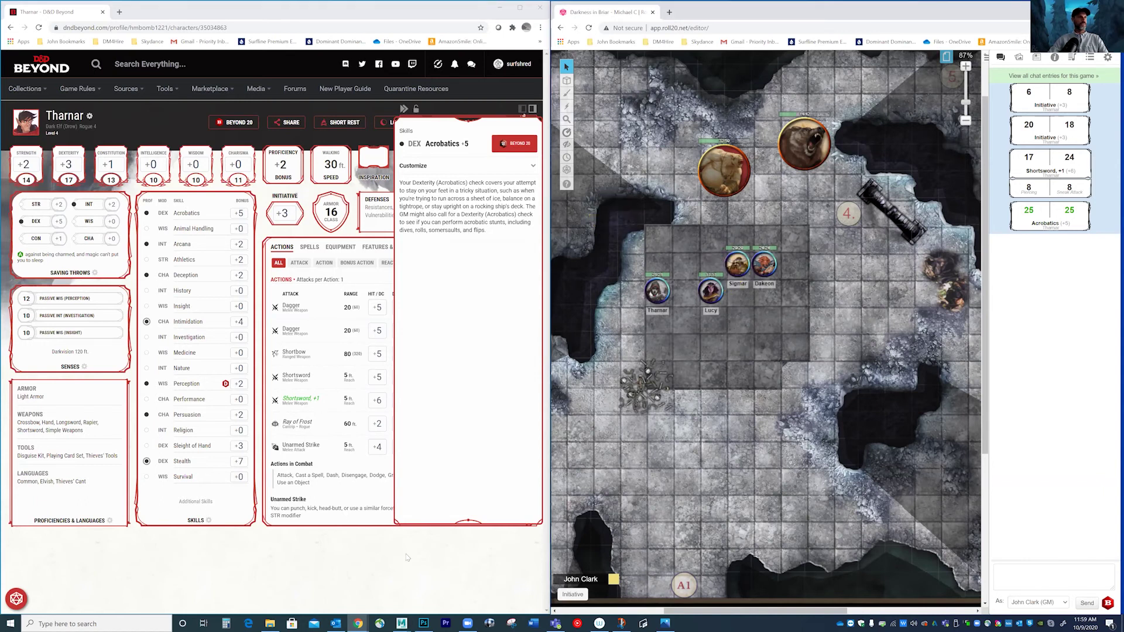
pyautogui.click(428, 533)
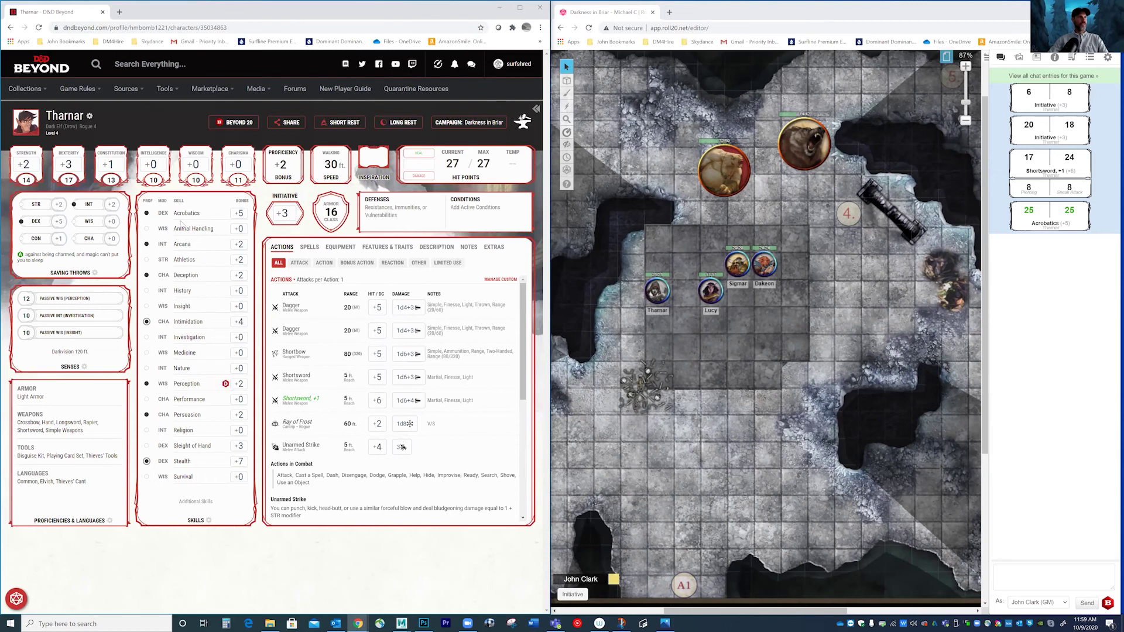
# Step: Roll Tharnar's Perception check (4 and 7) and Dexterity save (10 and 21) into Roll20 chat
pyautogui.click(238, 384)
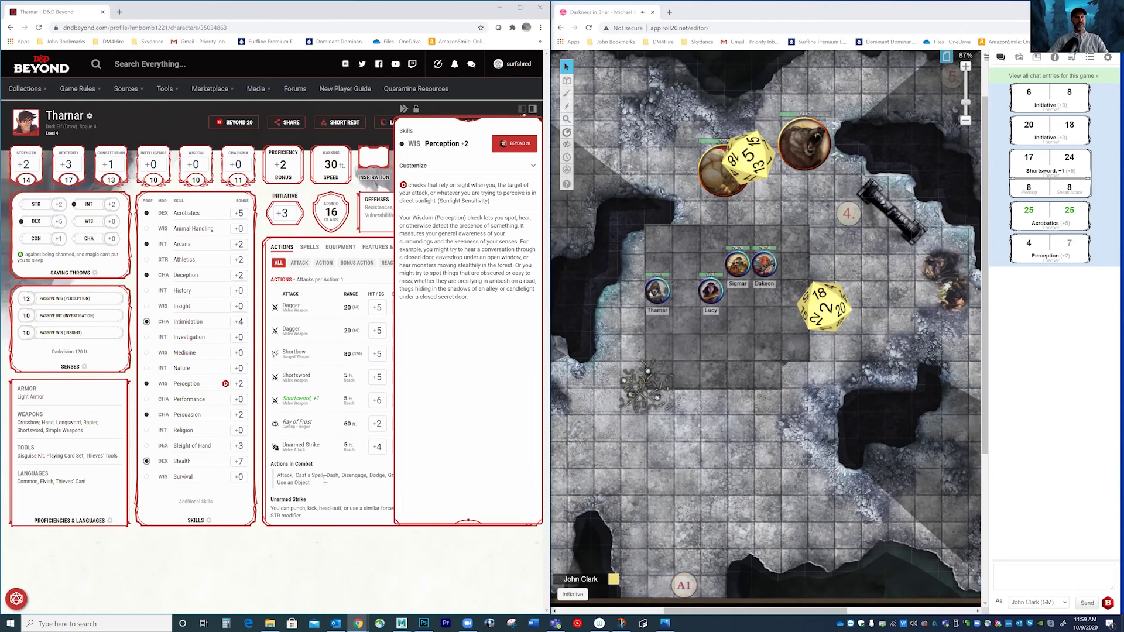
pyautogui.click(334, 544)
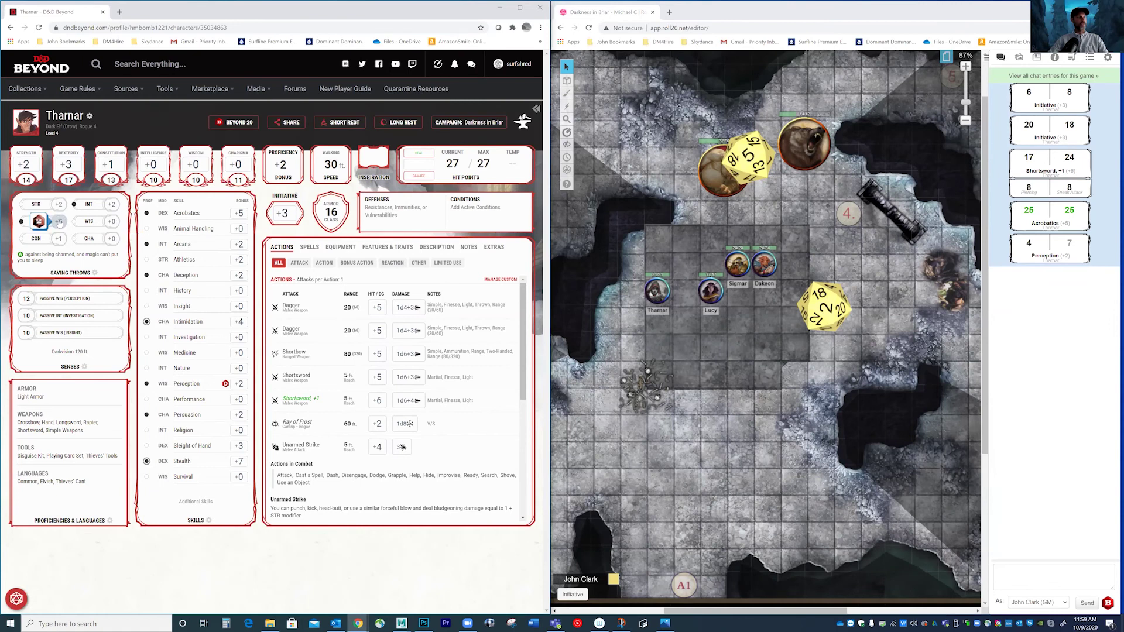
pyautogui.click(59, 223)
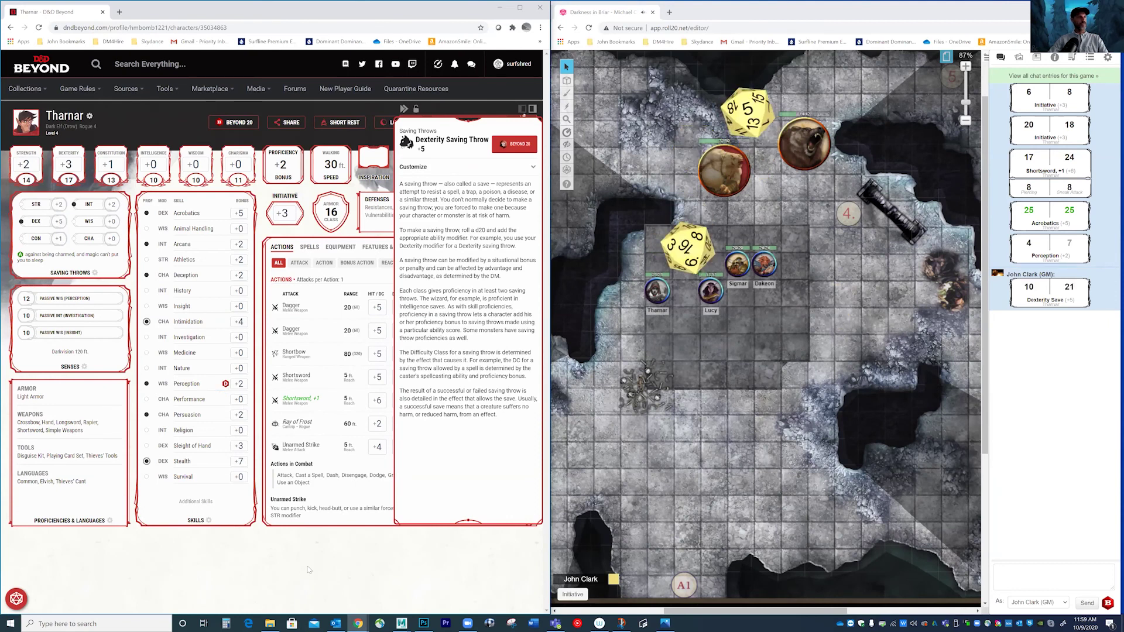
pyautogui.click(311, 564)
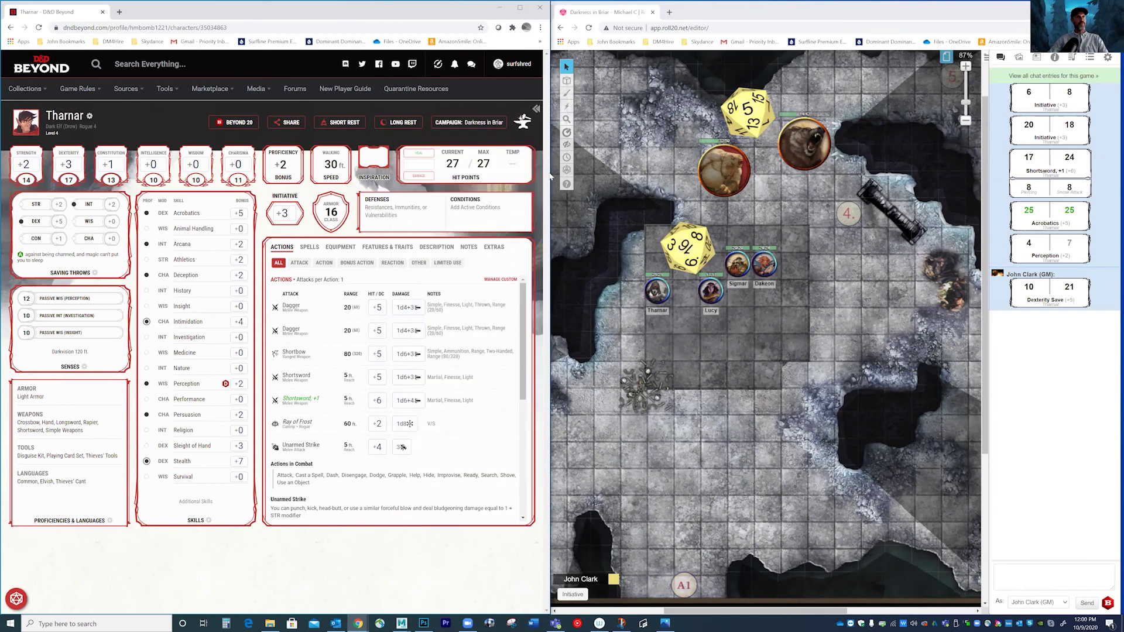
pyautogui.moveTo(566, 169)
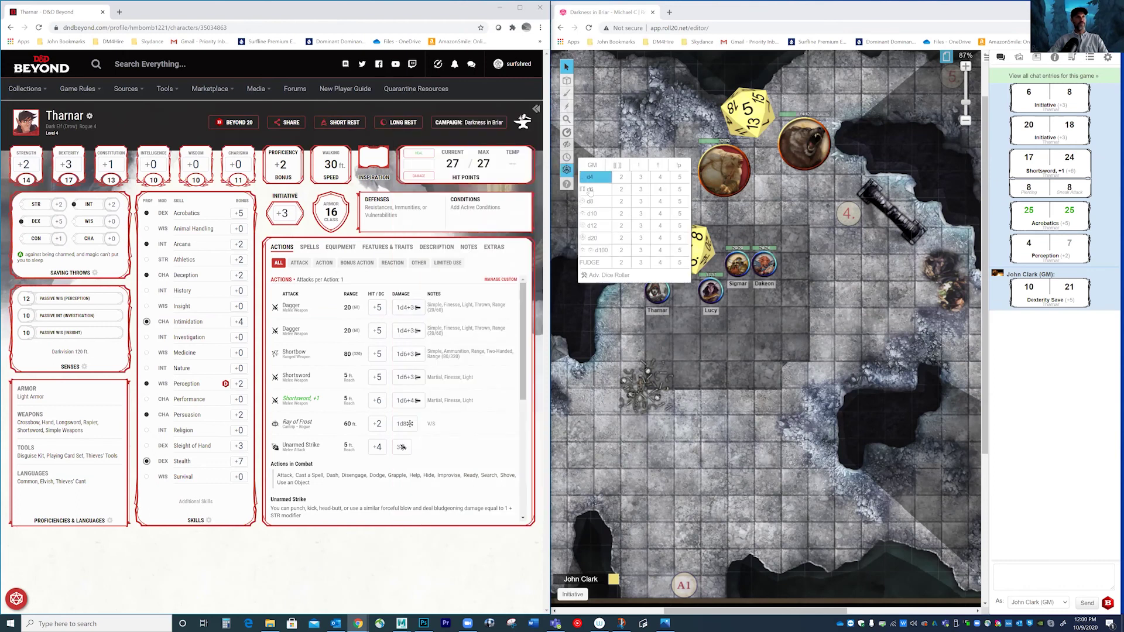
# Step: Roll 4d6 from Roll20's quick dice roller grid
pyautogui.click(661, 191)
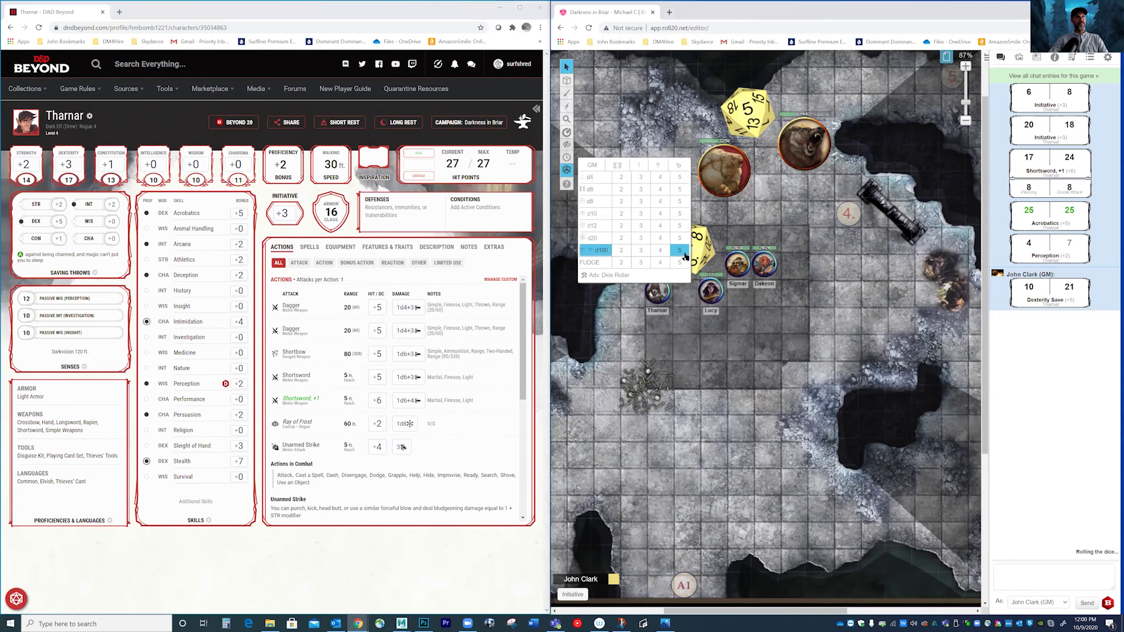